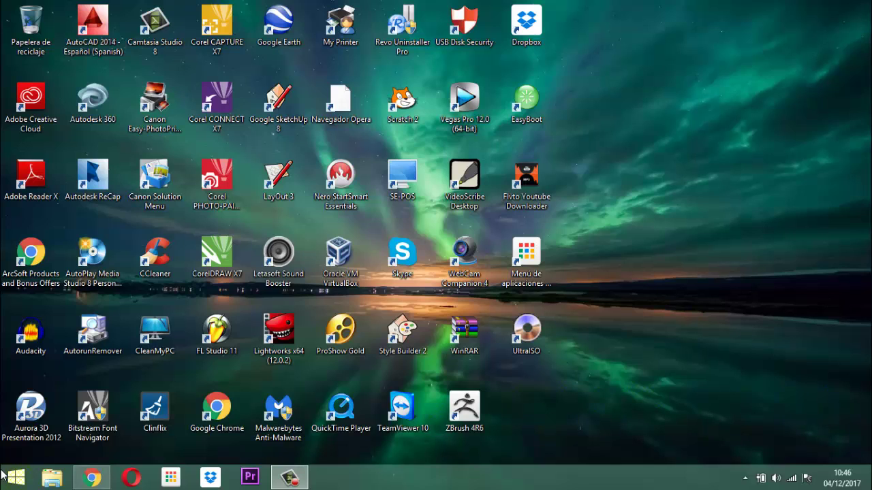
Open the Negocios Efectivos database from DATA (D:) > documentos 2017 > software Inmobiliaria.
key("super+e")
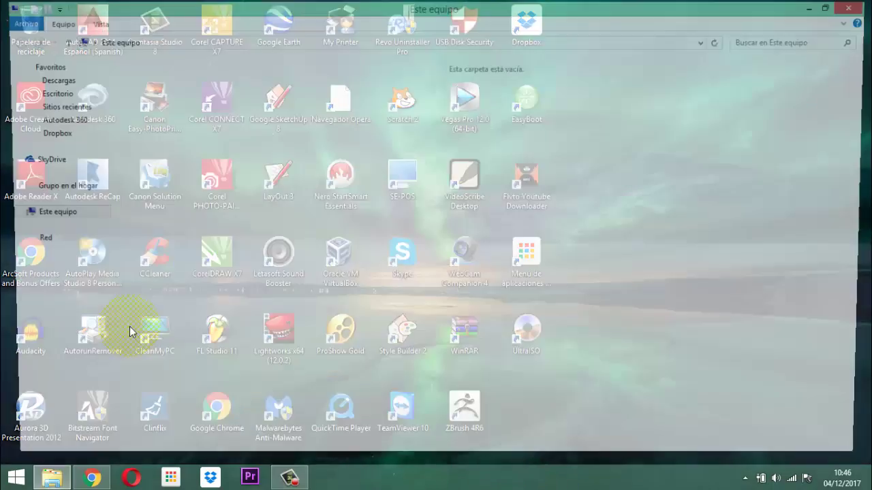
left_click(492, 191)
double_click(492, 191)
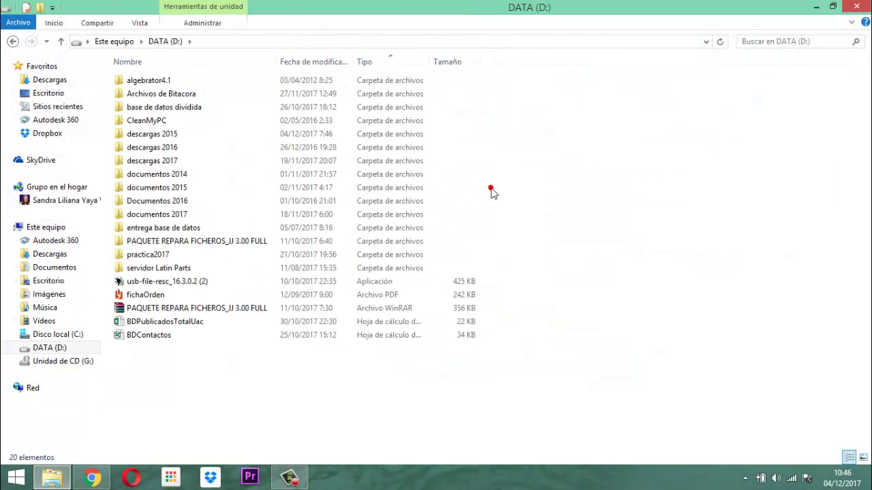
double_click(228, 193)
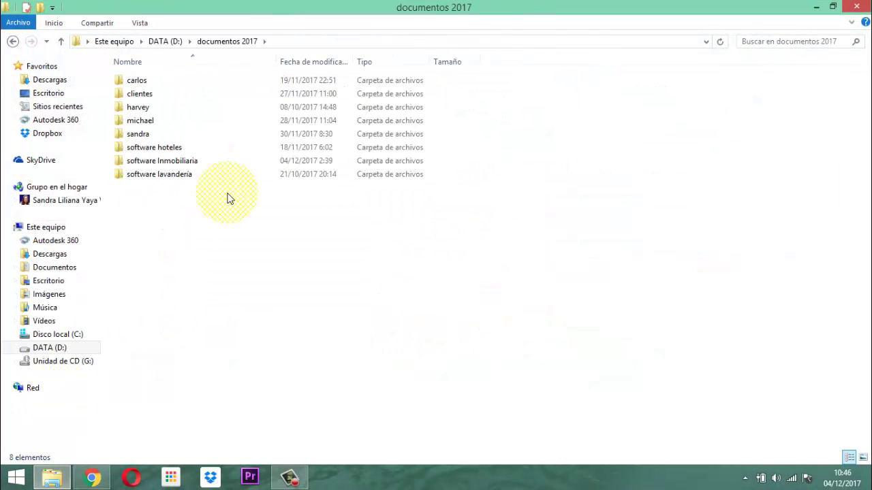
double_click(163, 161)
left_click(169, 171)
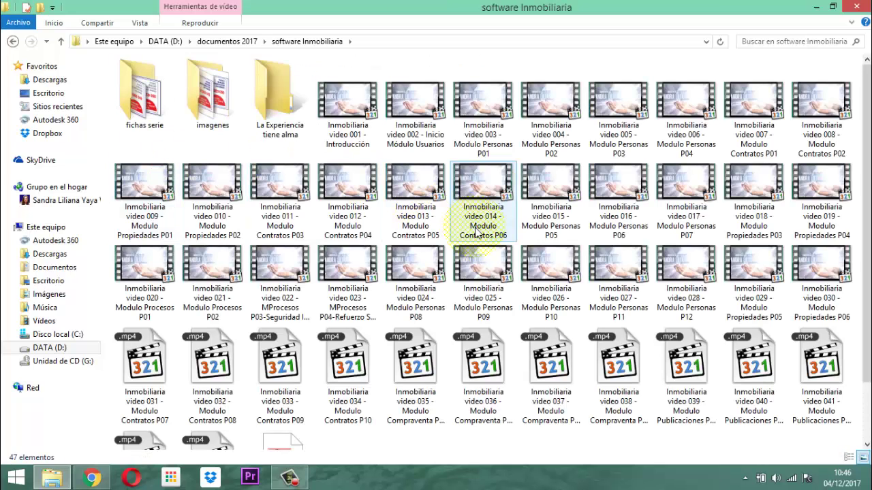
scroll(305, 397, "down", 2)
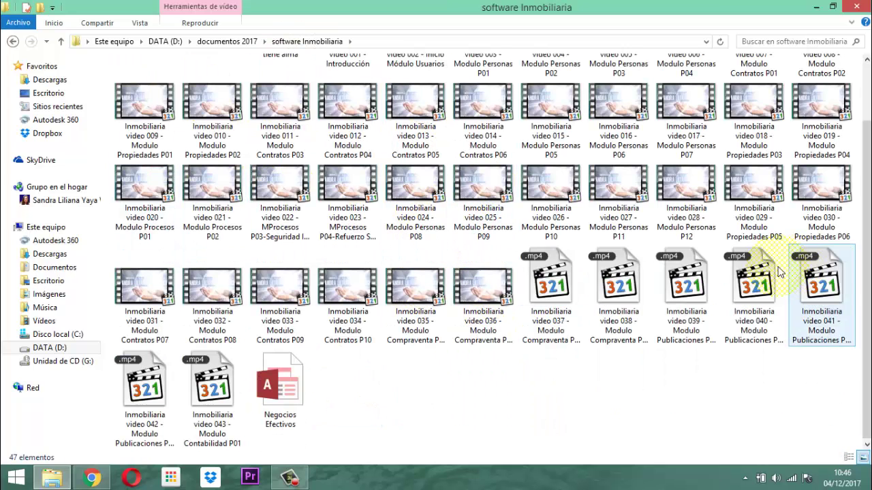
double_click(285, 381)
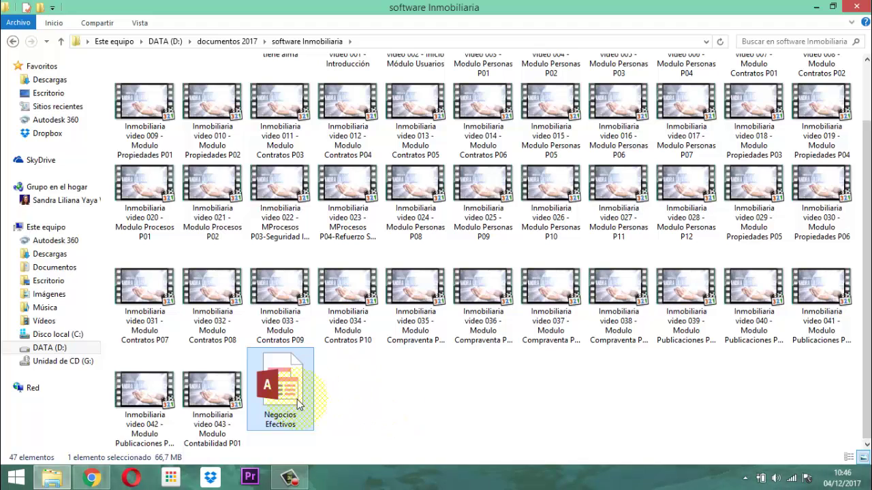
double_click(298, 405)
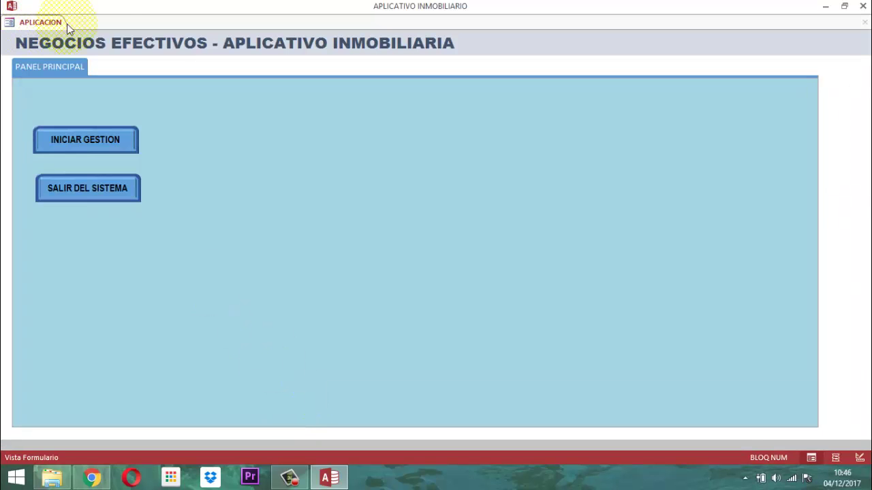
Start a session and log in as the Desarrolladora user with its password.
left_click(94, 144)
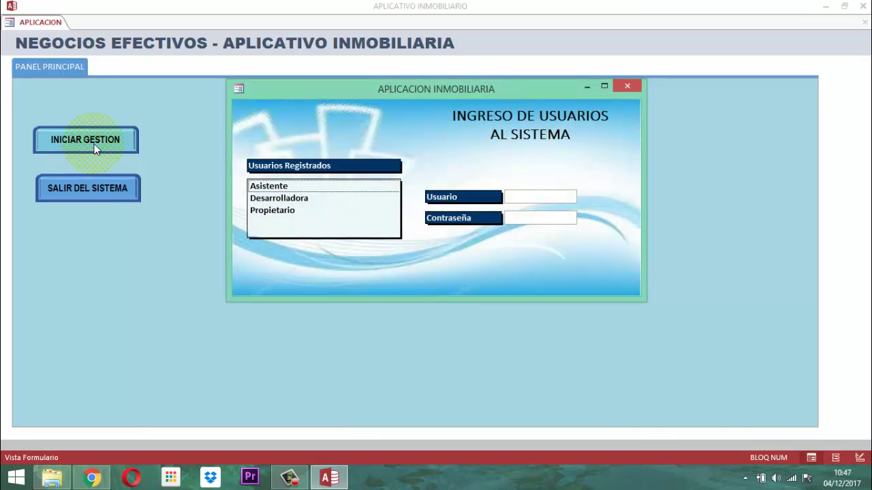
left_click(293, 198)
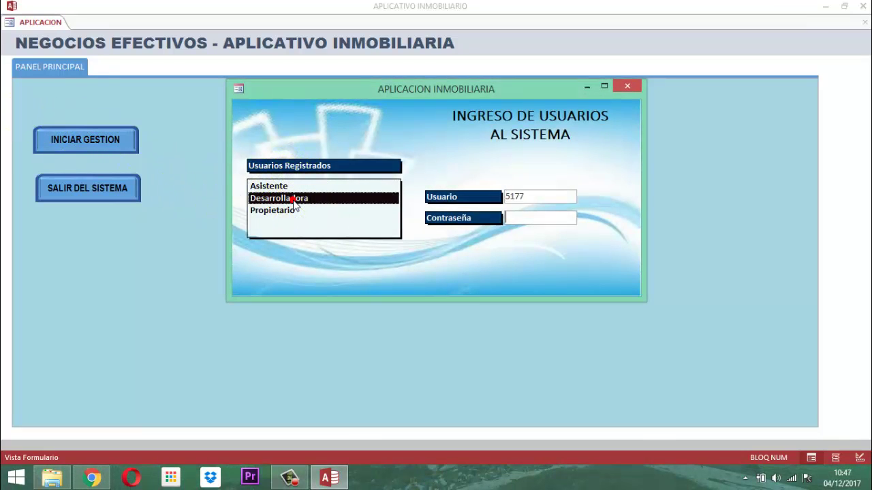
type("****")
key("Return")
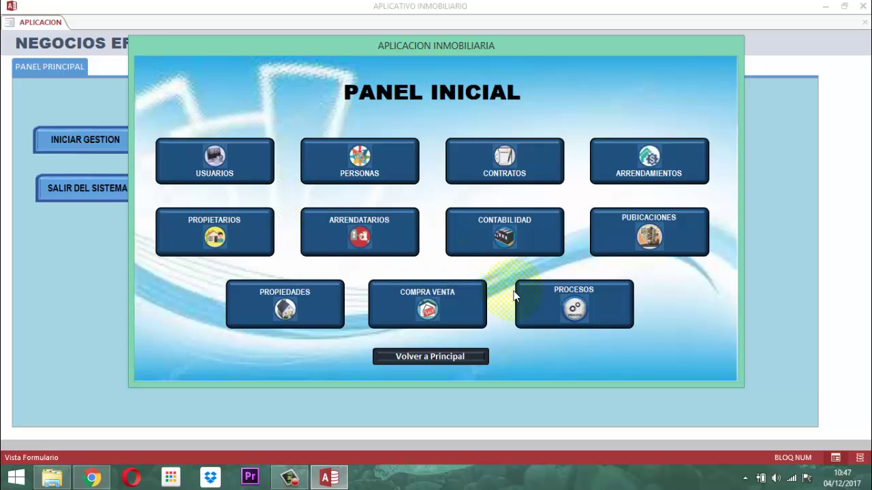
Save the RECIBOS DE CAJA counter at 1840100 in Actualizar Contadores, then close the process windows.
left_click(564, 306)
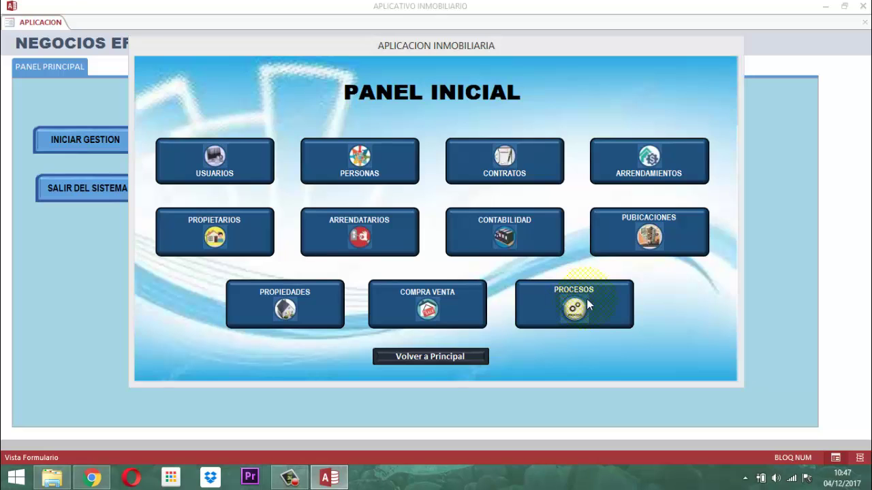
left_click(443, 200)
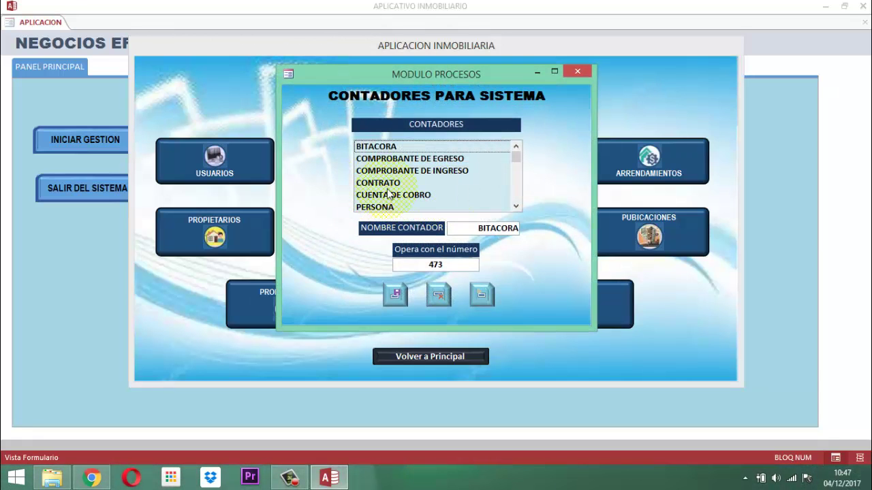
left_click(516, 207)
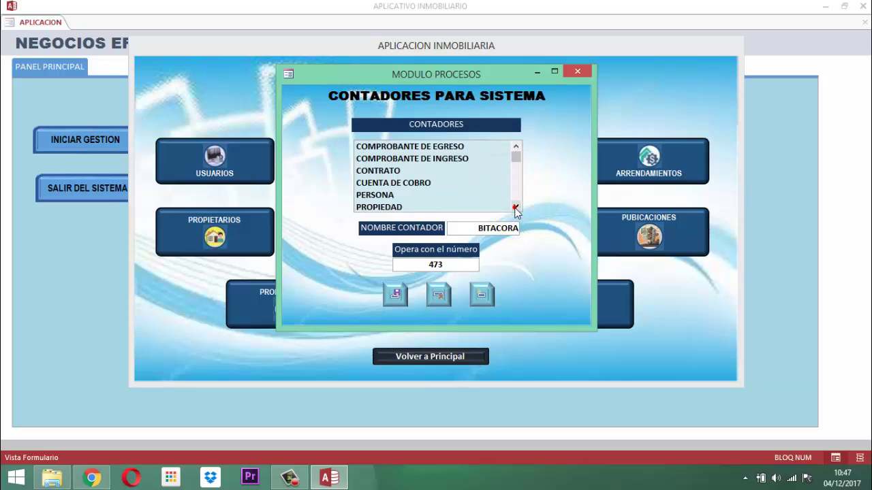
left_click(515, 206)
left_click(515, 206)
left_click(402, 196)
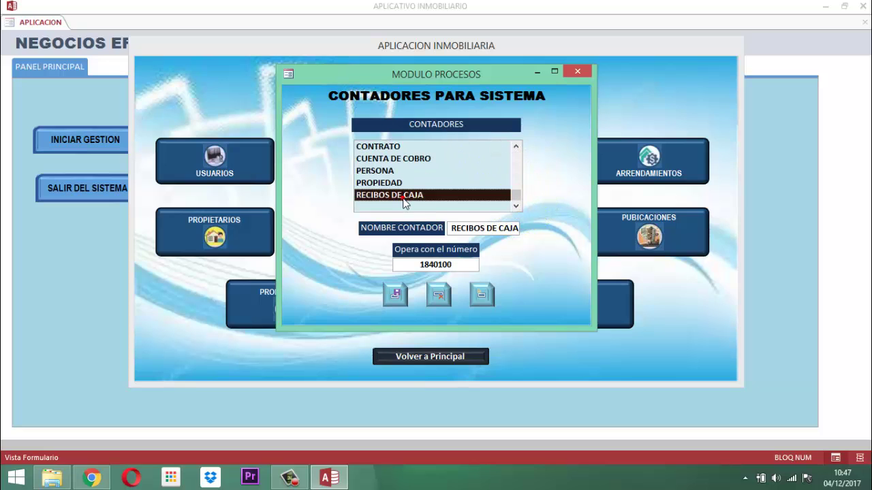
left_click(475, 299)
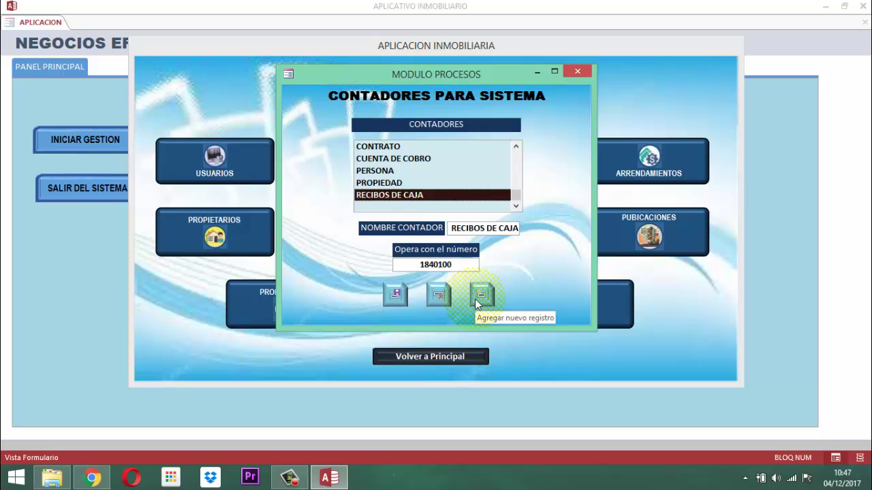
left_click(396, 297)
left_click(577, 71)
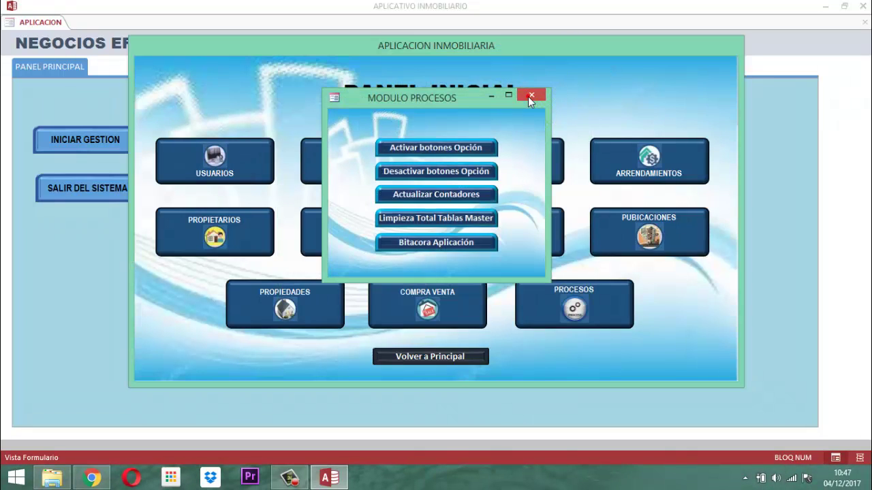
left_click(530, 96)
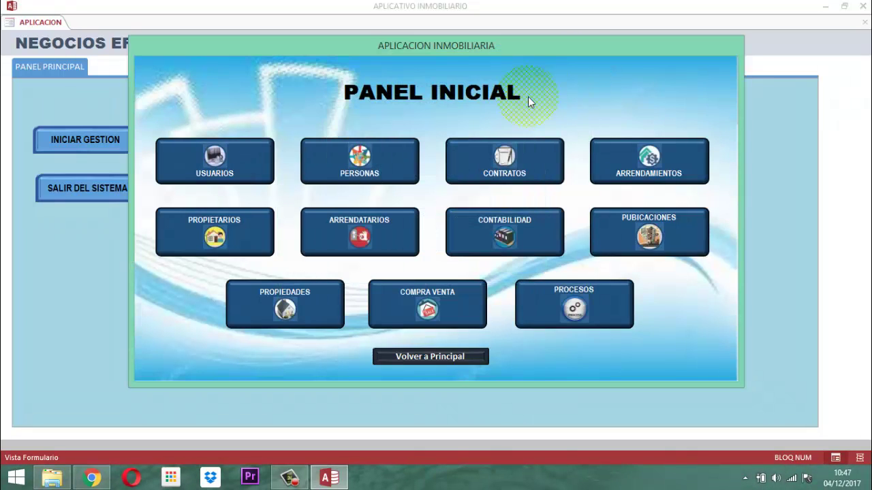
Go to CONTABILIDAD and choose GENERAR INSTRUMENTO CONTABLE.
left_click(523, 227)
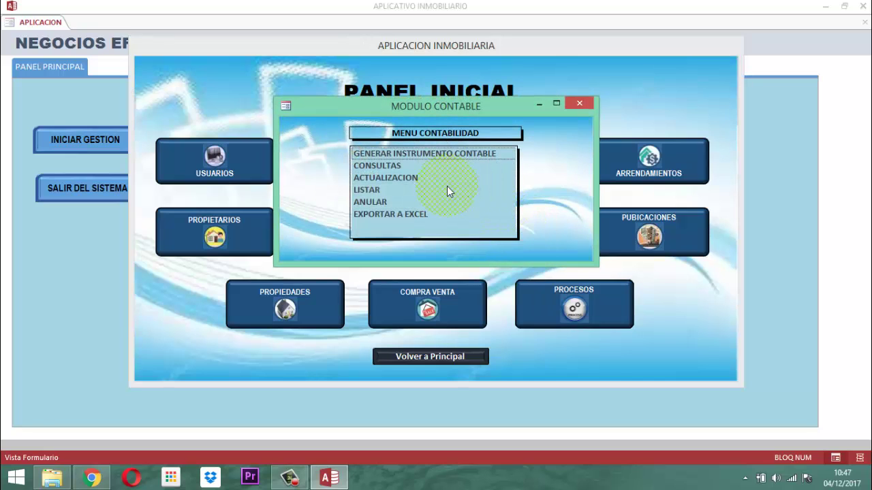
double_click(436, 153)
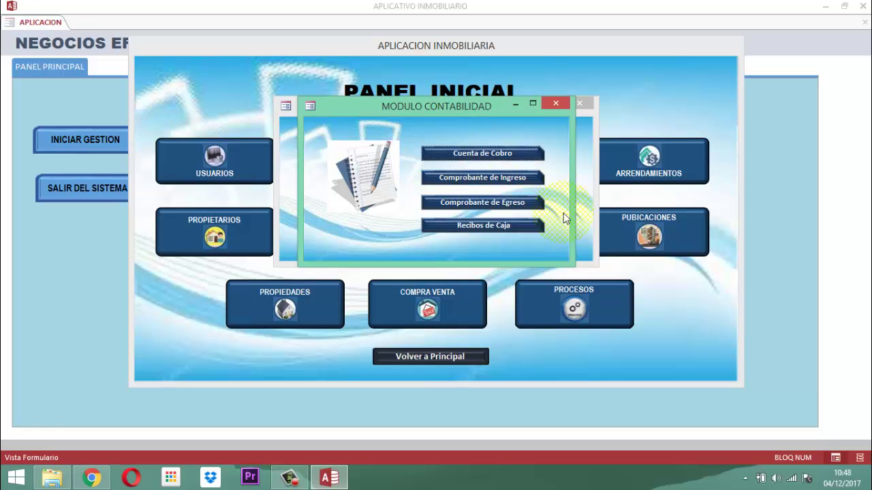
Start a new Recibos de Caja receipt, numbered 1840101.
left_click(476, 229)
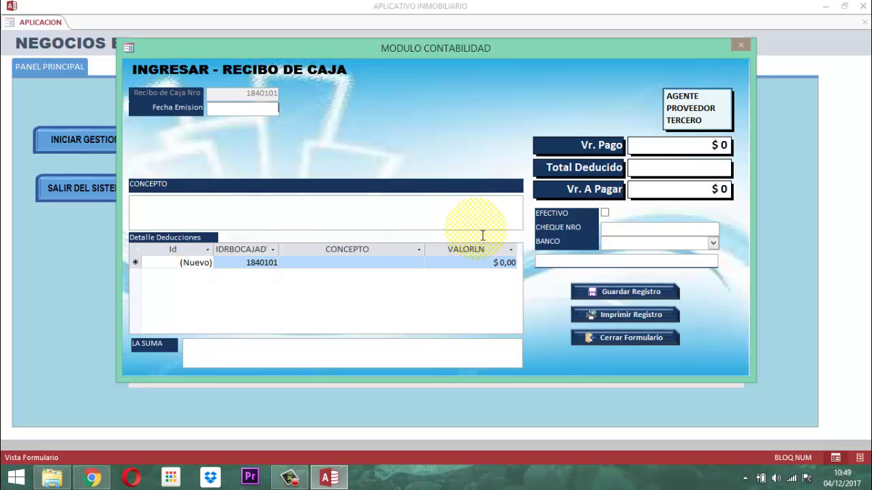
Date the receipt 01/01/2018 and set the payee type to TERCERO.
type("01/")
type("01/2018")
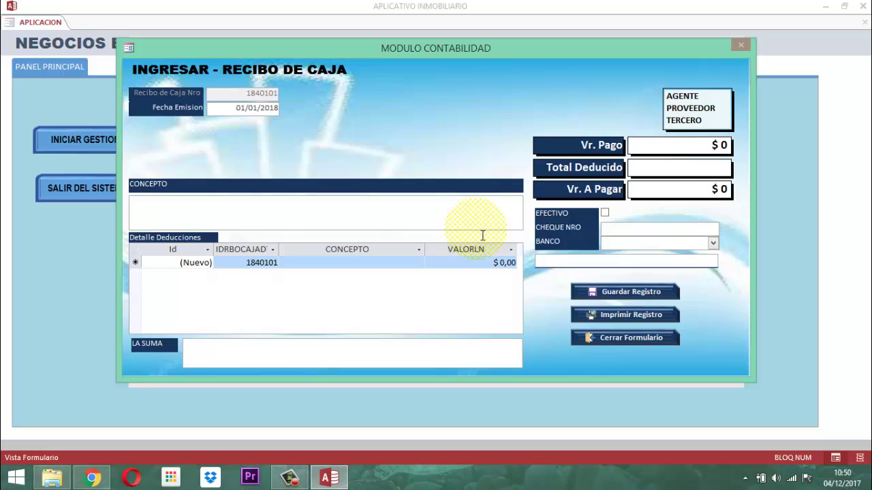
key("Tab")
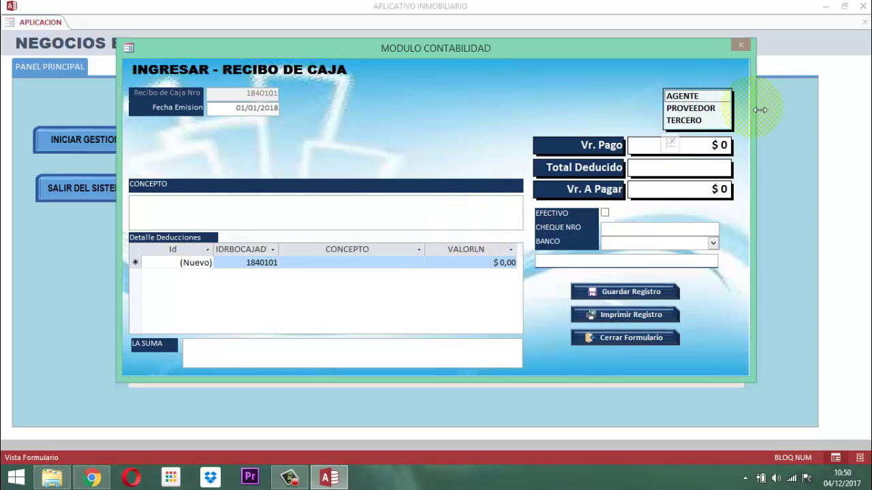
left_click(697, 123)
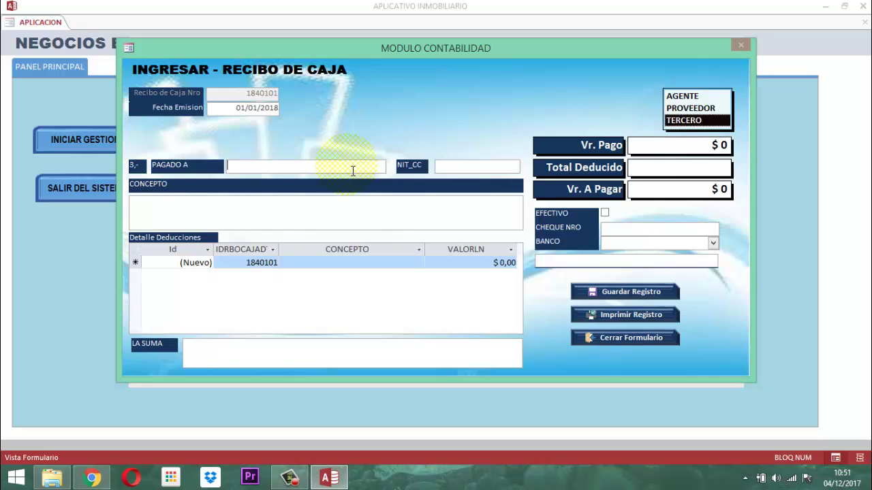
Enter the payee's full name in capitals and their ID number.
type("jimen")
type("ez")
key("BackSpace")
key("BackSpace")
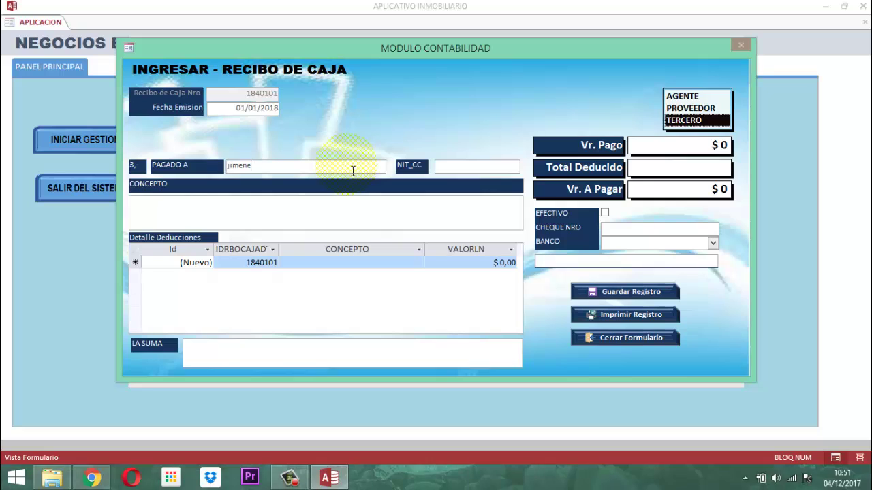
key("BackSpace")
key("BackSpace")
key("BackSpace")
key("Caps_Lock")
type("JIMENEZ ")
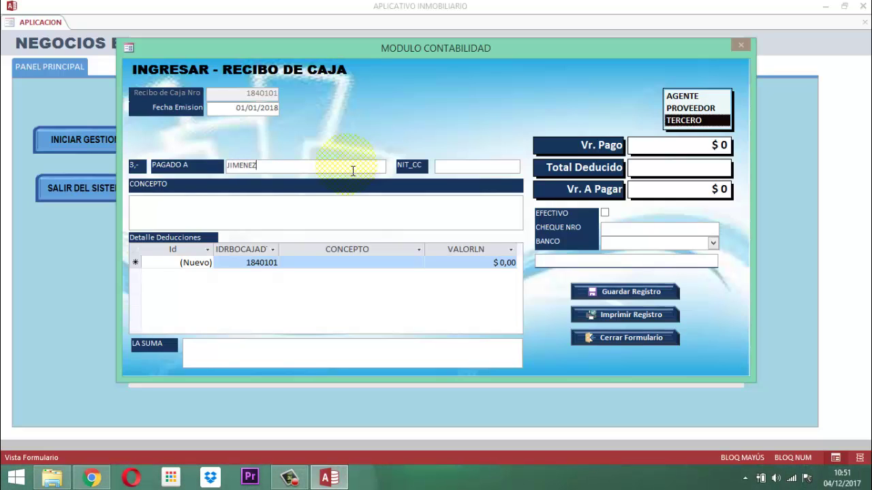
type("OTA")
type("LORA F")
type("RANCISCO")
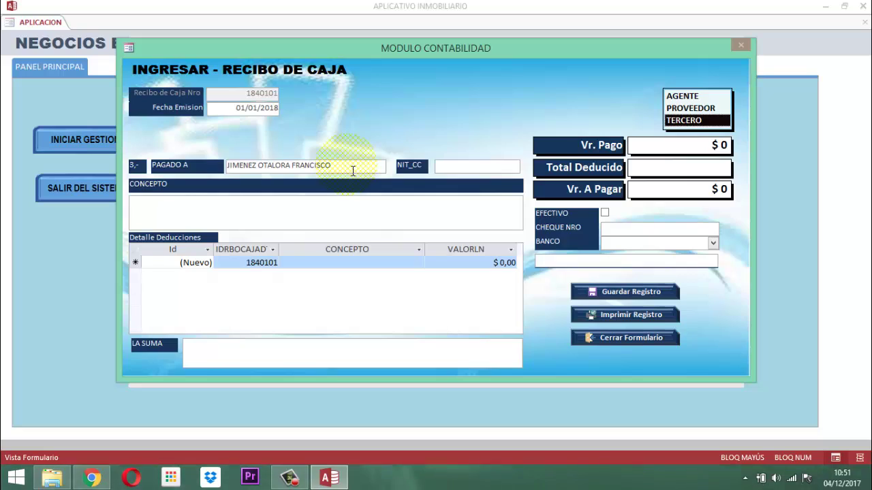
type("79")
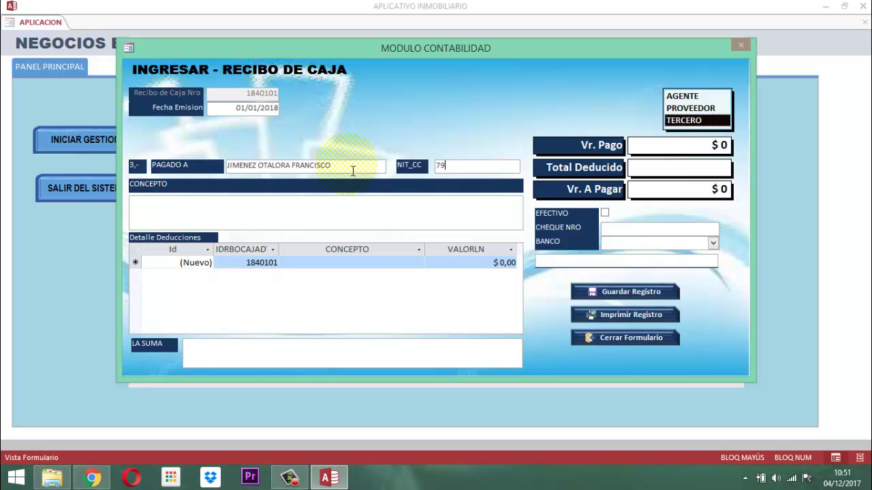
type("001")
type("231")
key("Tab")
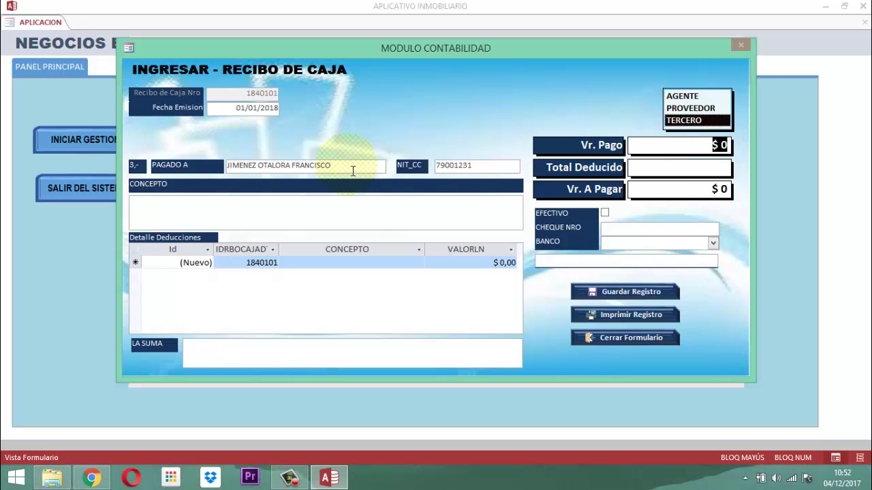
Enter a payment of 350000 with concept ABONO POR ELABORACION DE UNA WEB.
type("35")
type("0000")
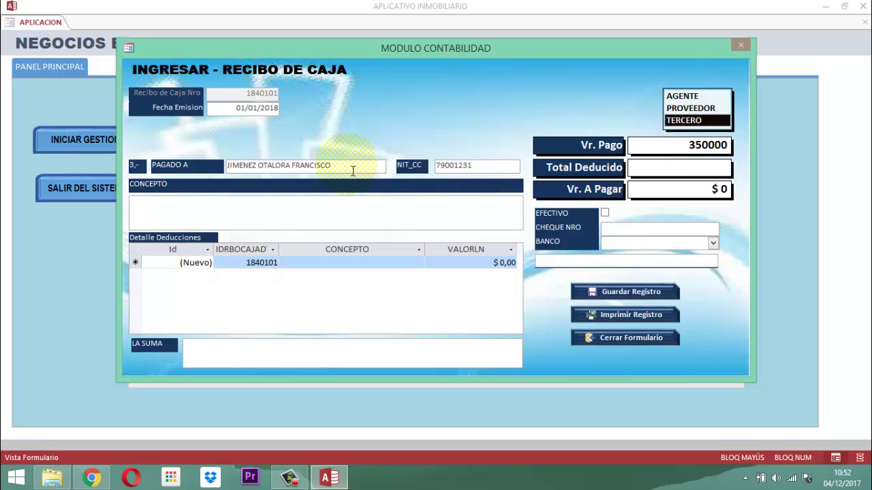
key("Return")
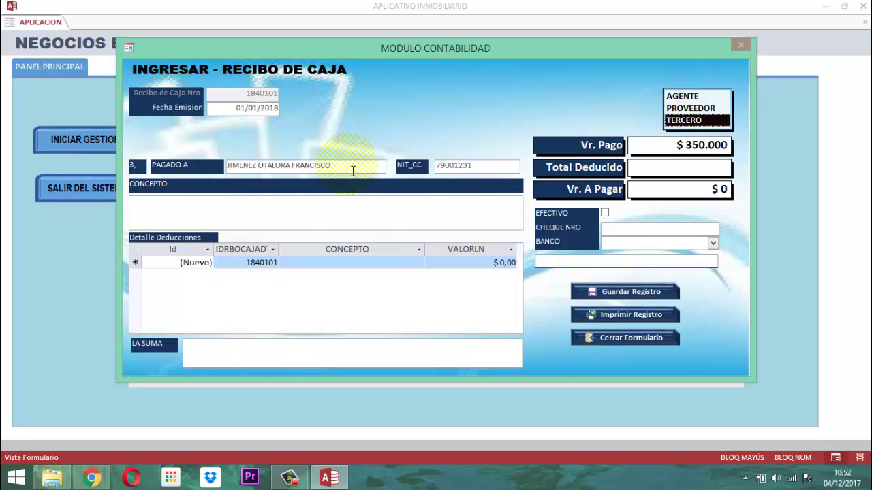
type("ABONO ")
type("POR ELABORACION")
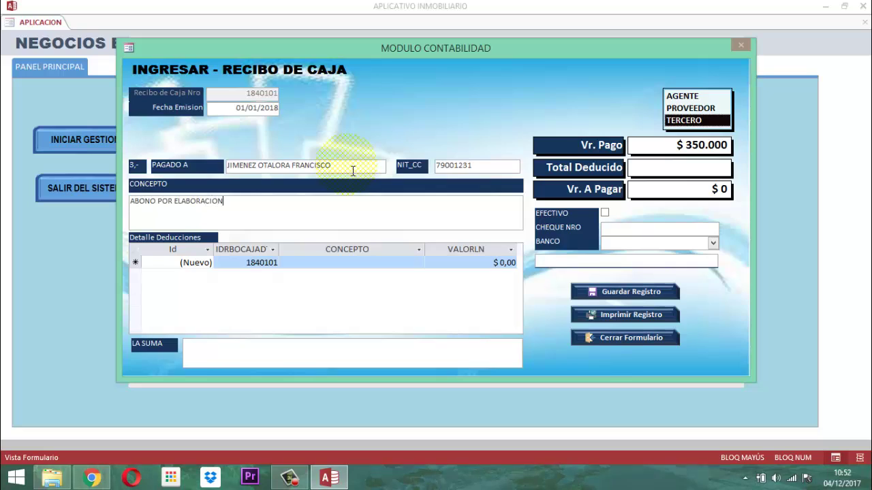
type(" DE UNA WEB")
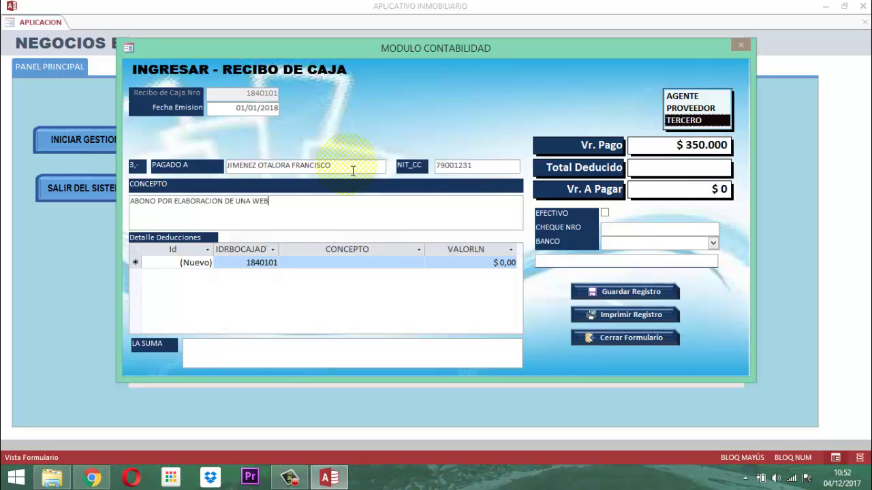
key("Tab")
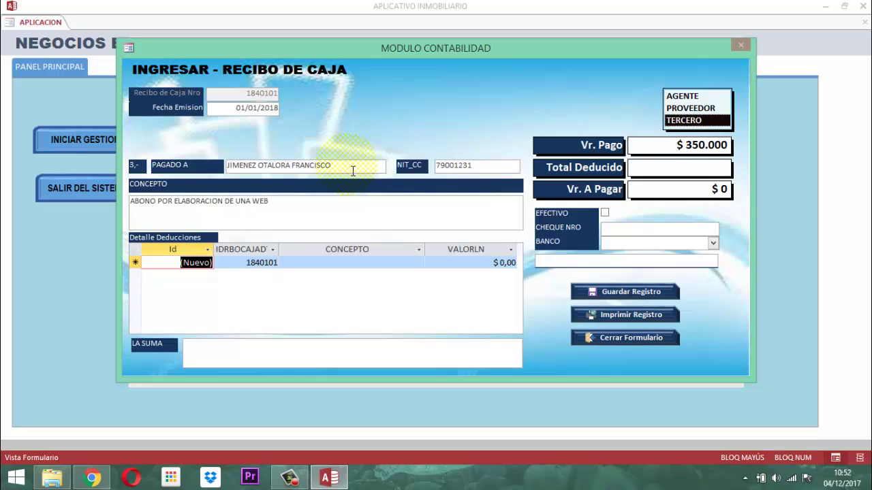
key("Tab")
key("Tab")
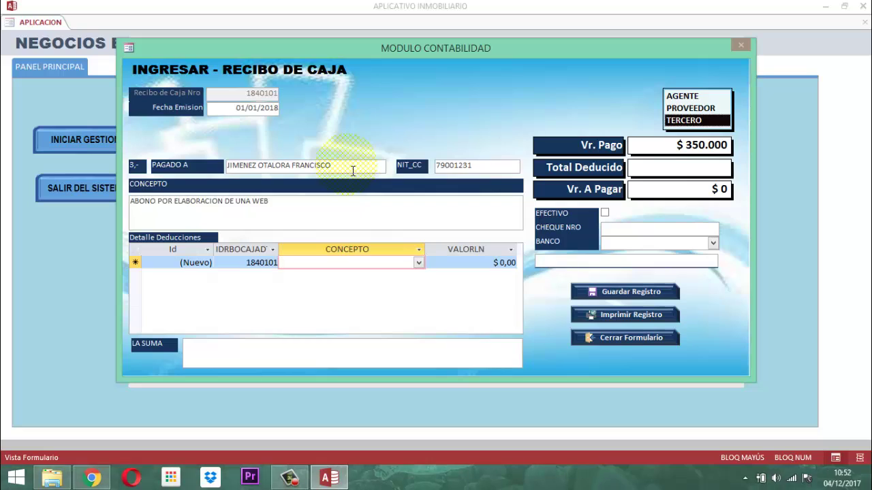
Add an RTE. FTE. deduction of 35.000.
key("alt+Down")
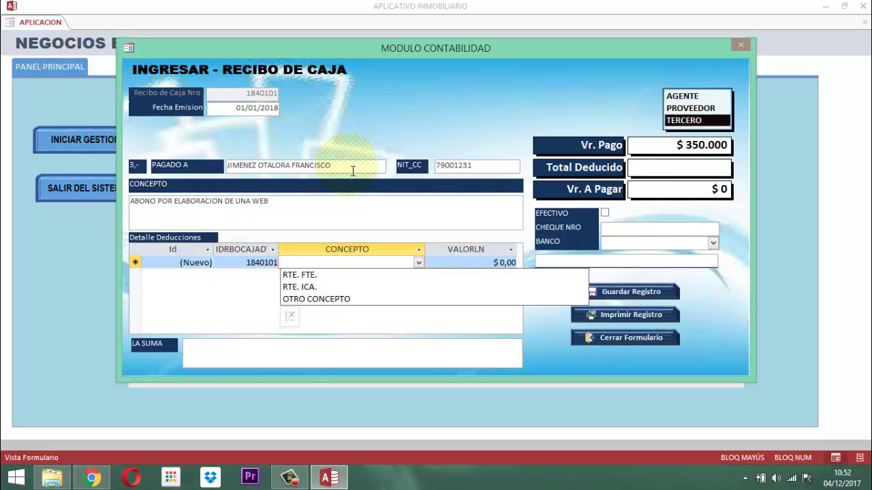
key("Down")
key("Return")
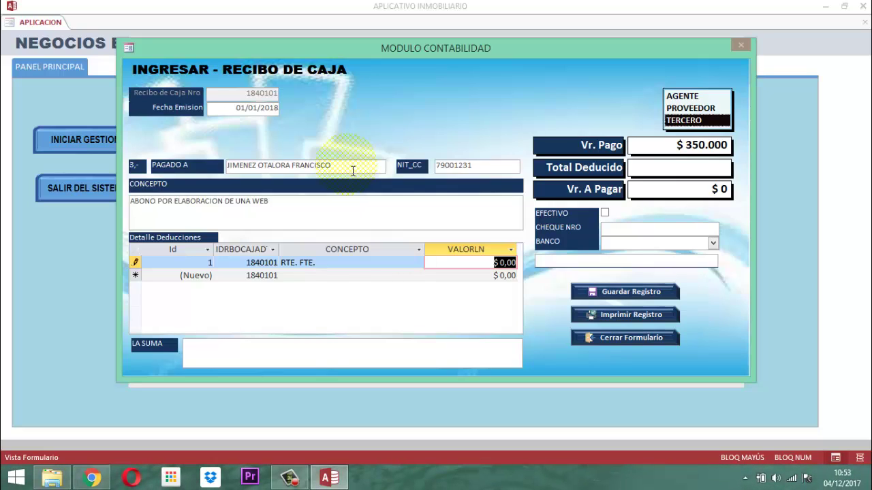
type("35.")
type("00")
type("0")
key("Return")
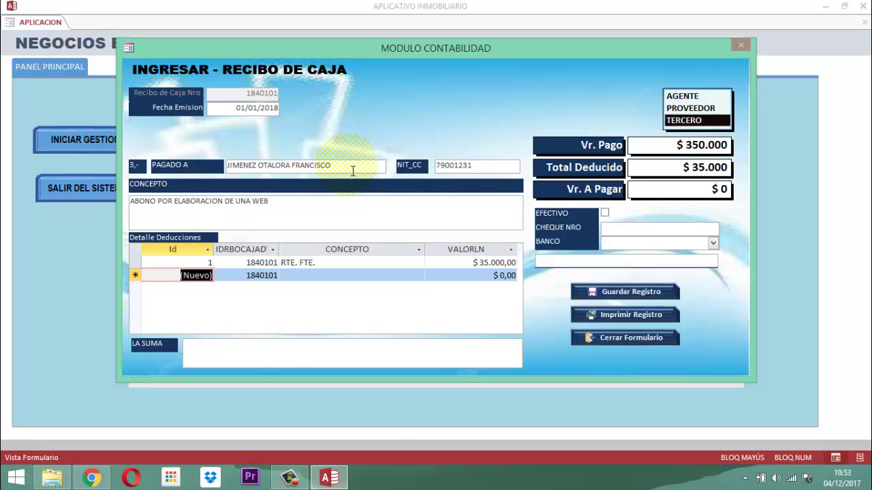
Add an OTRO CONCEPTO deduction of 25.000 and leave the deductions grid.
key("Tab")
key("Tab")
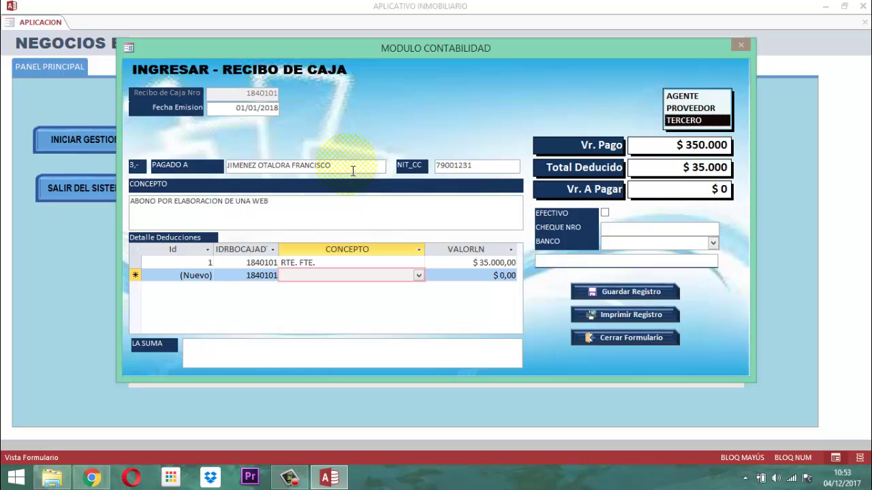
key("alt+Down")
key("Down")
key("Down")
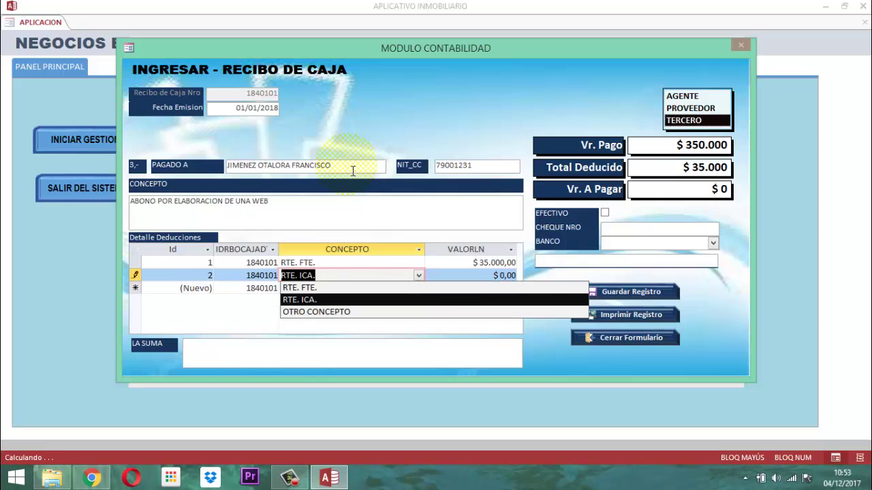
key("Down")
key("Tab")
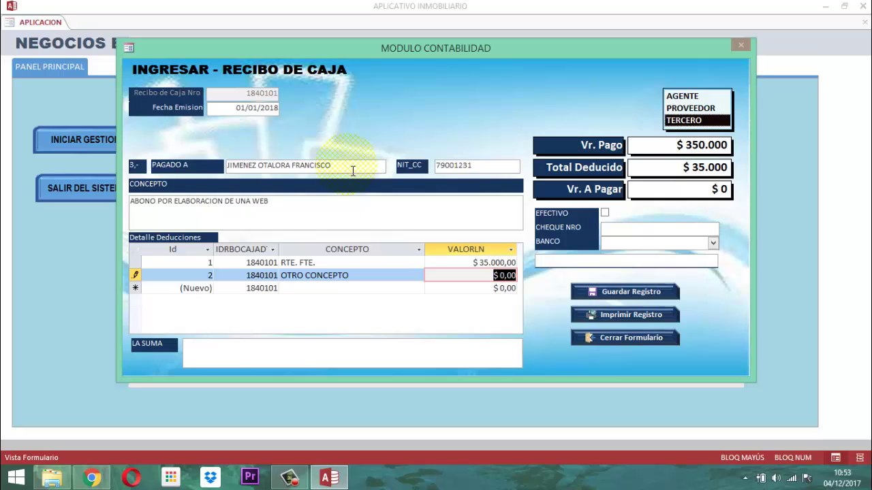
type("25")
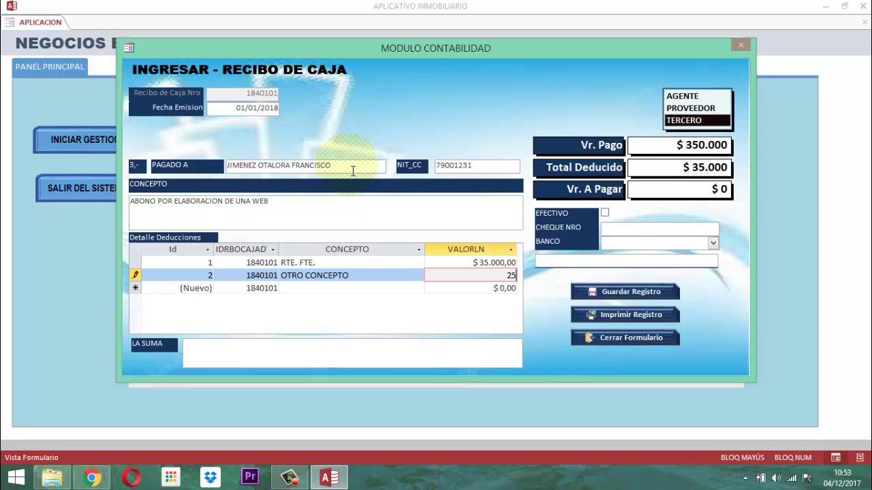
type(".000")
key("Tab")
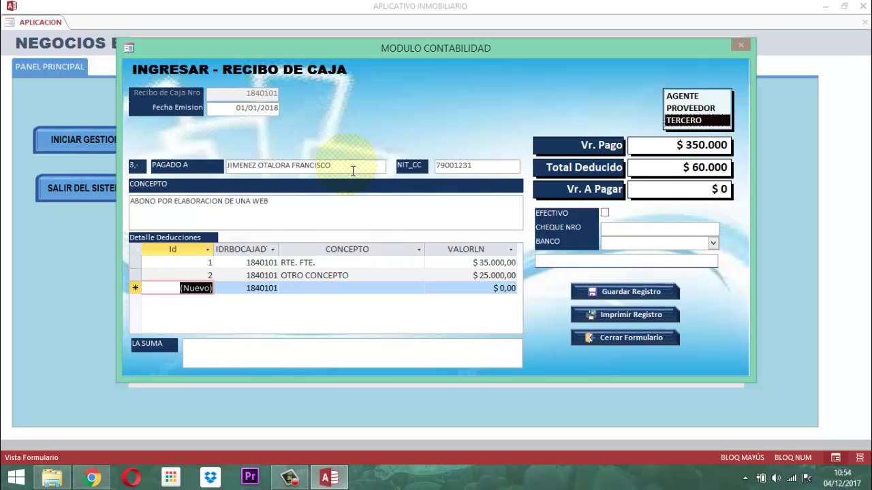
key("ctrl+Tab")
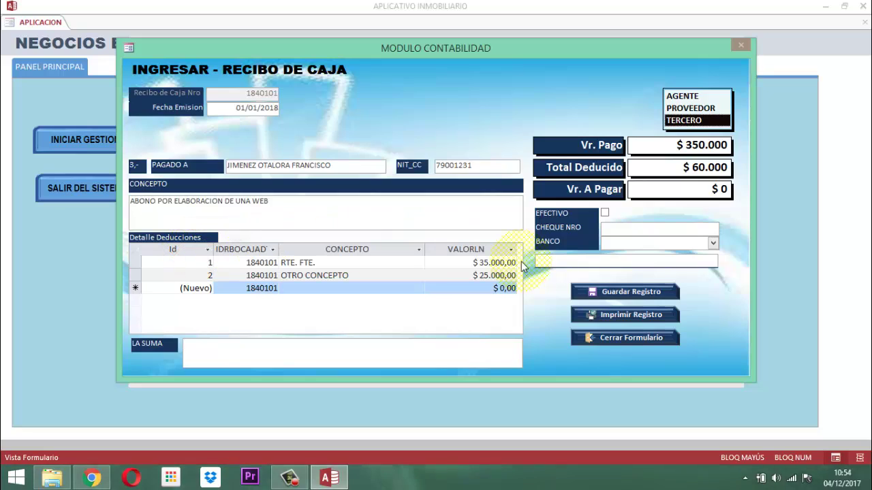
Set Vr. A Pagar to $290.000.
left_click(680, 194)
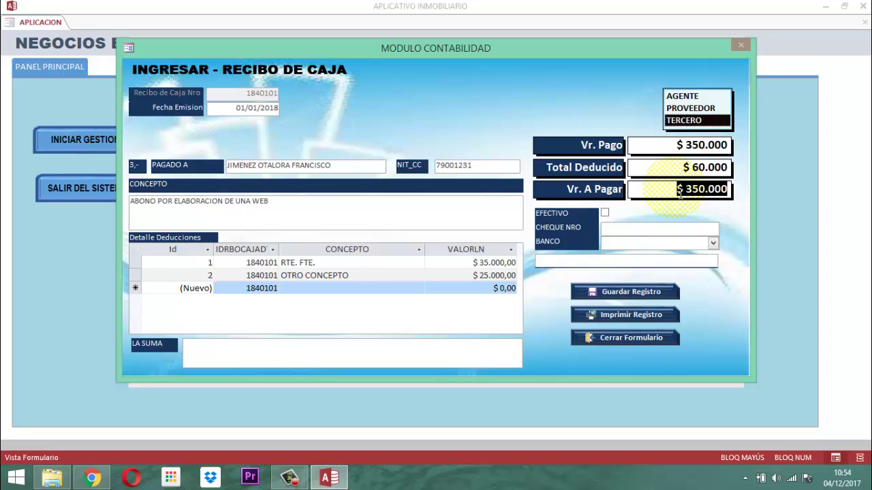
type("2")
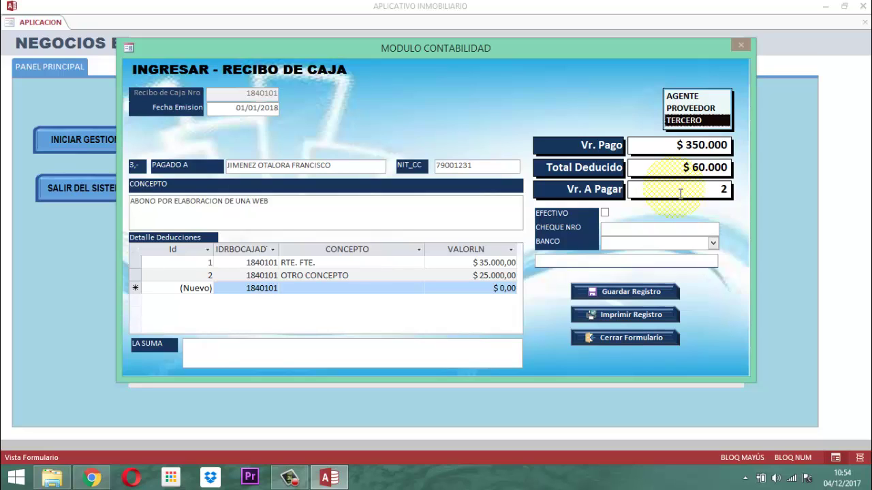
type("90000")
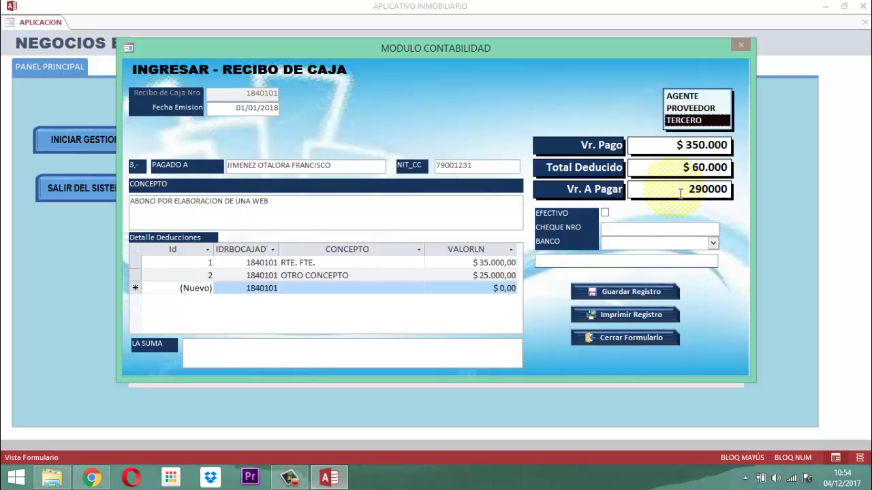
key("Tab")
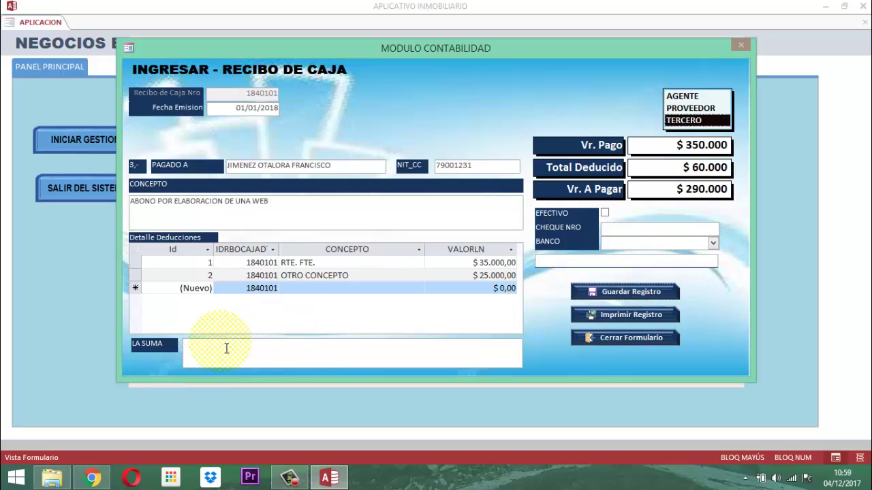
Fill LA SUMA with 'DOSCIENTOS NOVENTA MIL PESOS MCTE'.
left_click(226, 349)
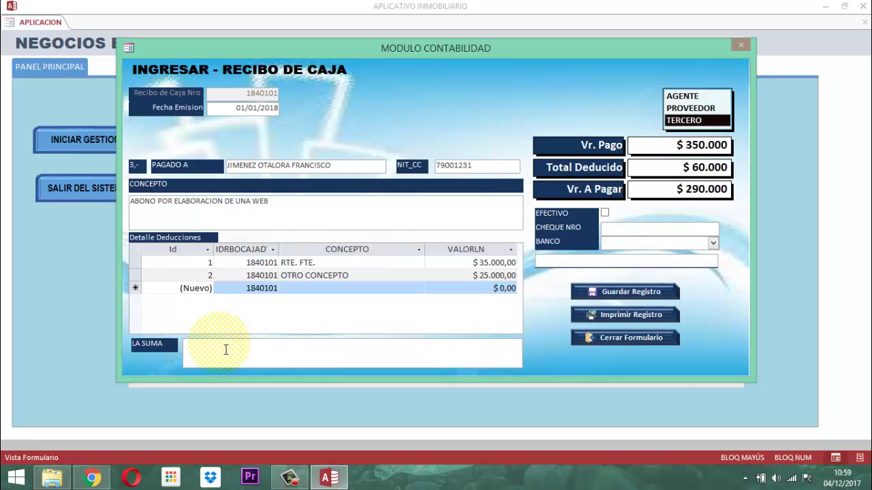
type("DOSCIENTOS N")
type("OVENTA MIL")
type(" PESOS MONED")
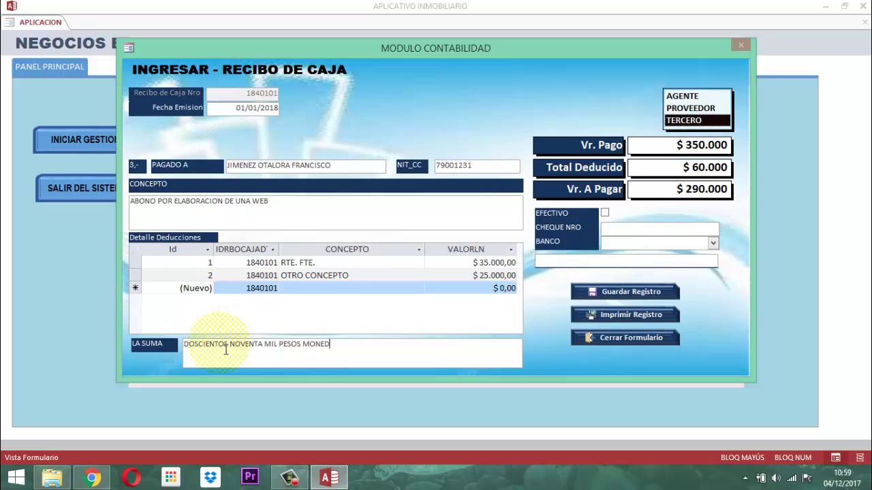
key("BackSpace")
key("BackSpace")
key("BackSpace")
key("BackSpace")
type("CTE")
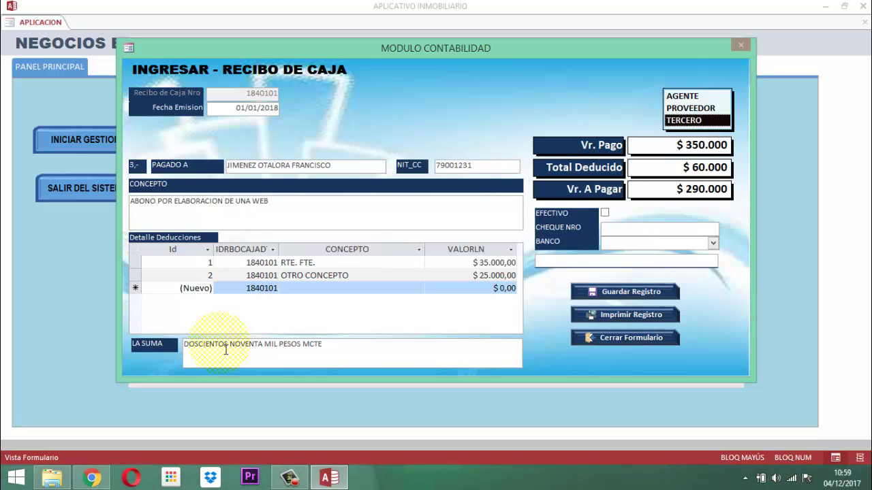
key("Tab")
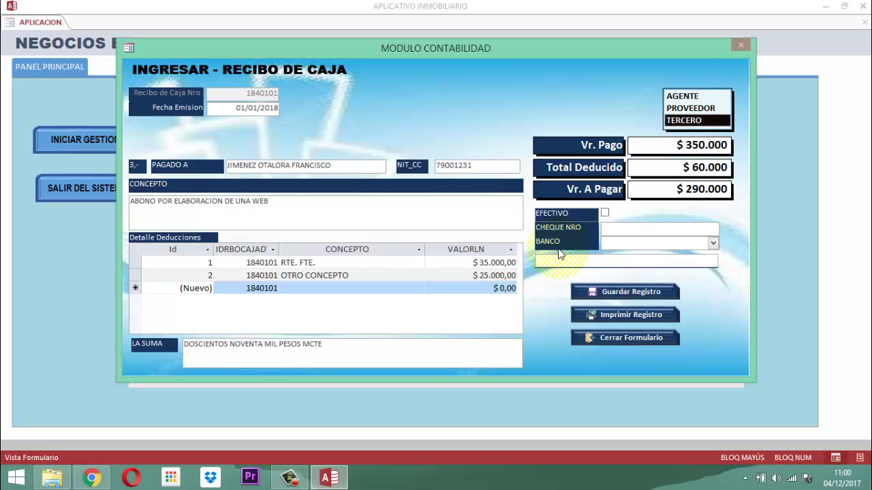
Choose bank BANCO DE OCCIDENTE, note TRANSFERENCIA BANCARIA, and save receipt 1840101.
left_click(712, 245)
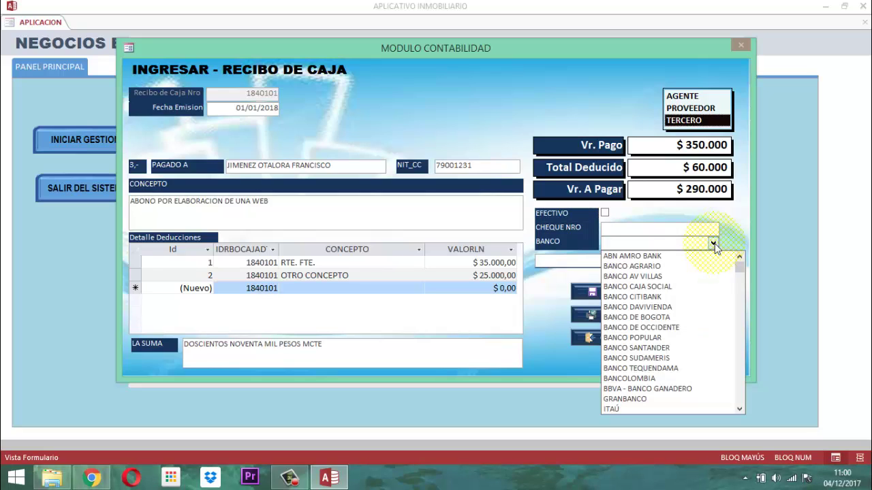
left_click(669, 327)
left_click(553, 263)
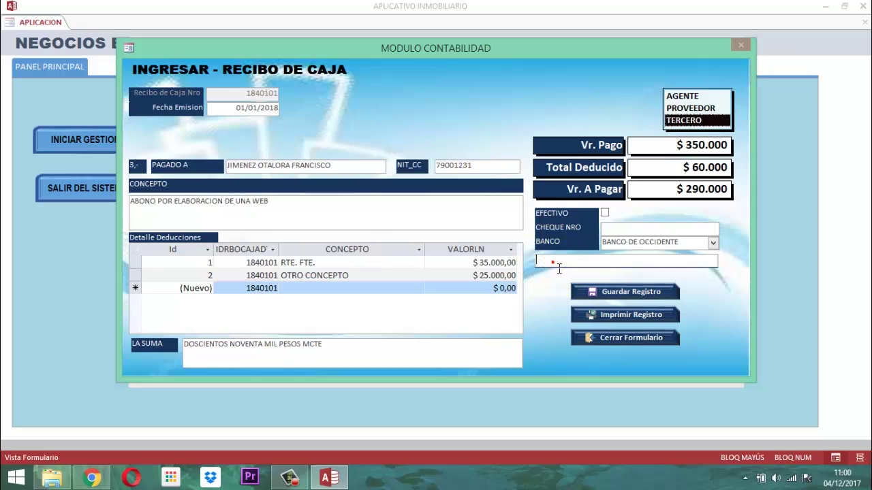
type("TRANSF")
type("ERENCIA BANC")
type("ARIA")
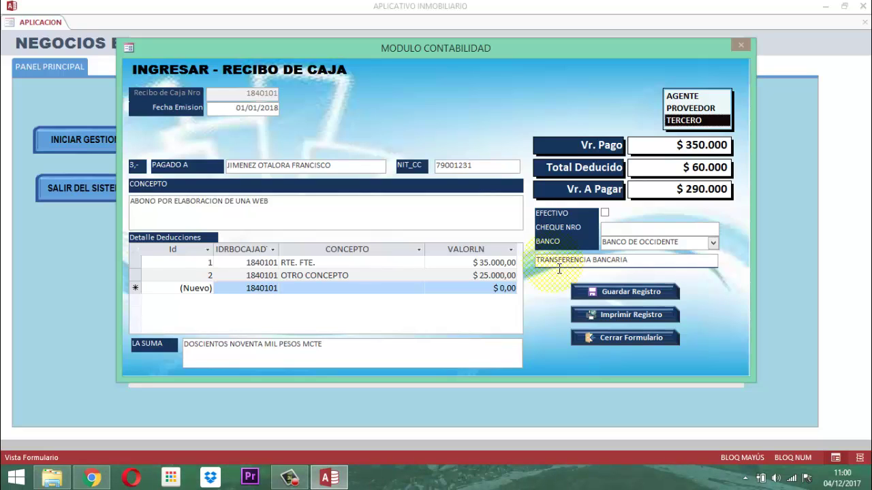
left_click(640, 293)
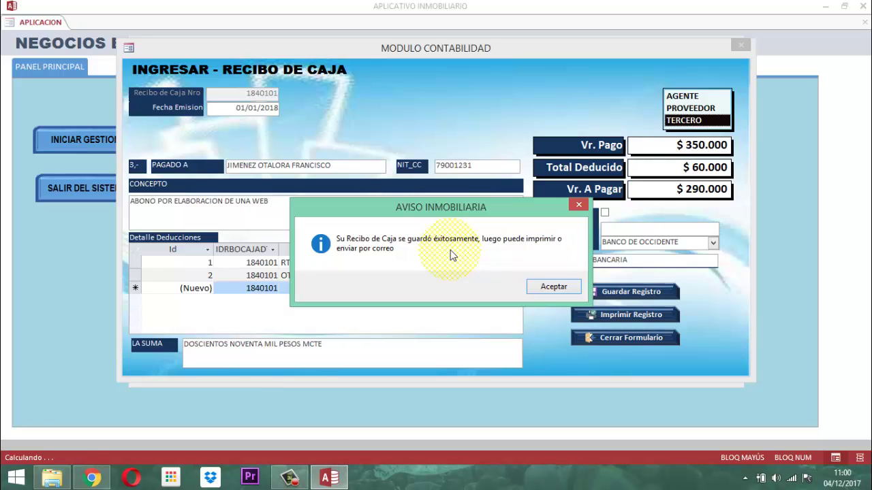
left_click(538, 287)
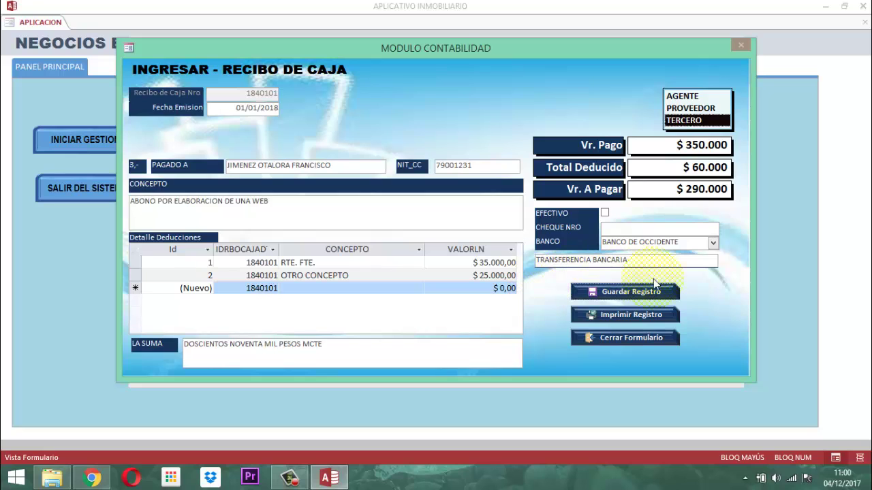
Preview receipt 1840101's printable report, zooming in and out, then close it.
left_click(626, 315)
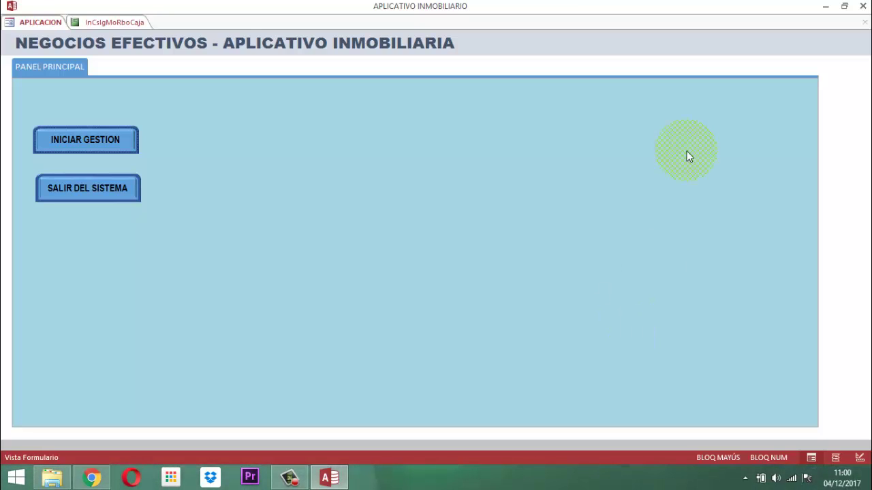
left_click(104, 24)
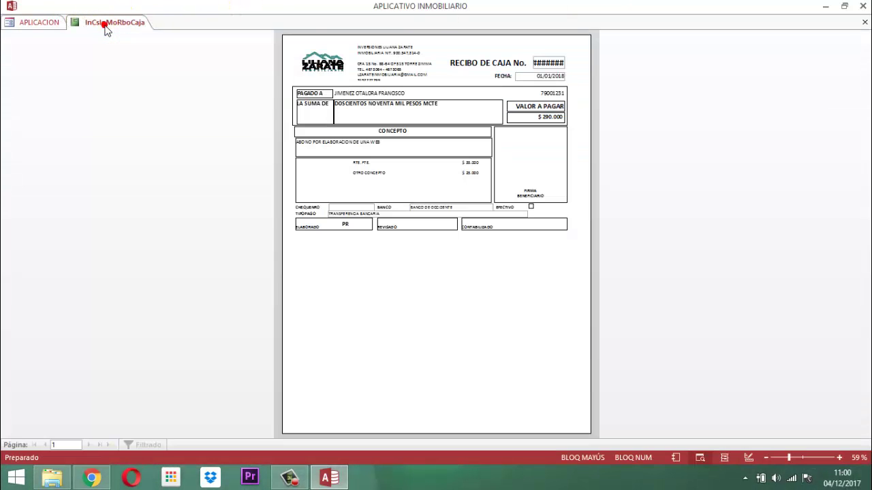
left_click(490, 99)
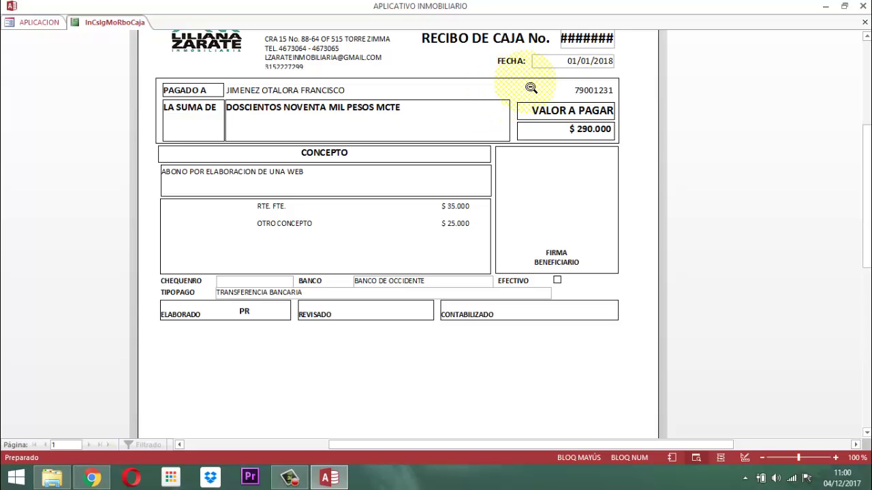
left_click(525, 84)
left_click(549, 66)
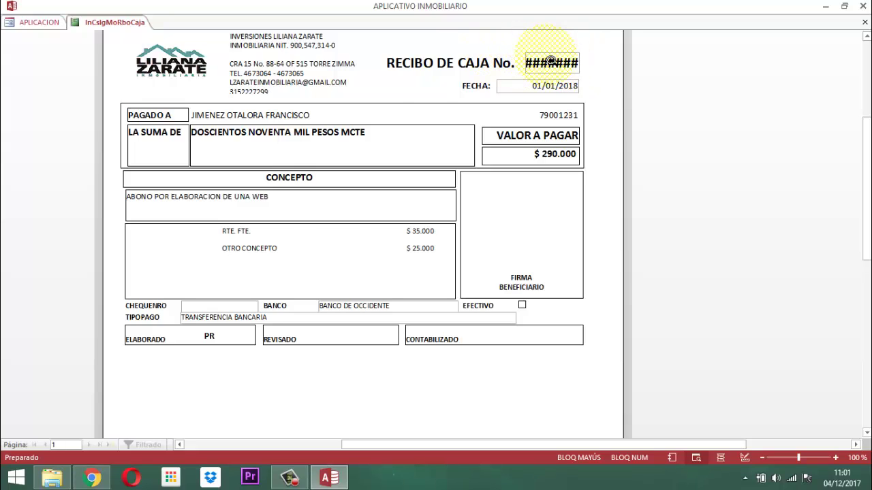
left_click(550, 62)
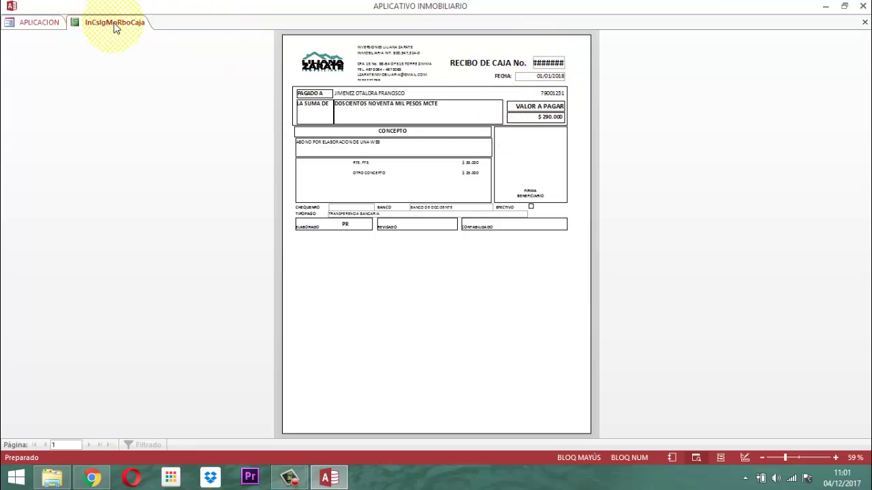
right_click(426, 262)
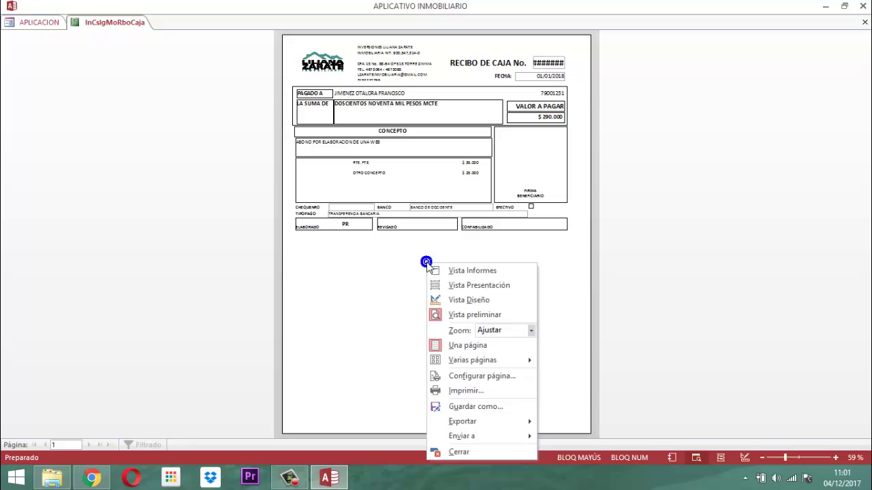
left_click(463, 454)
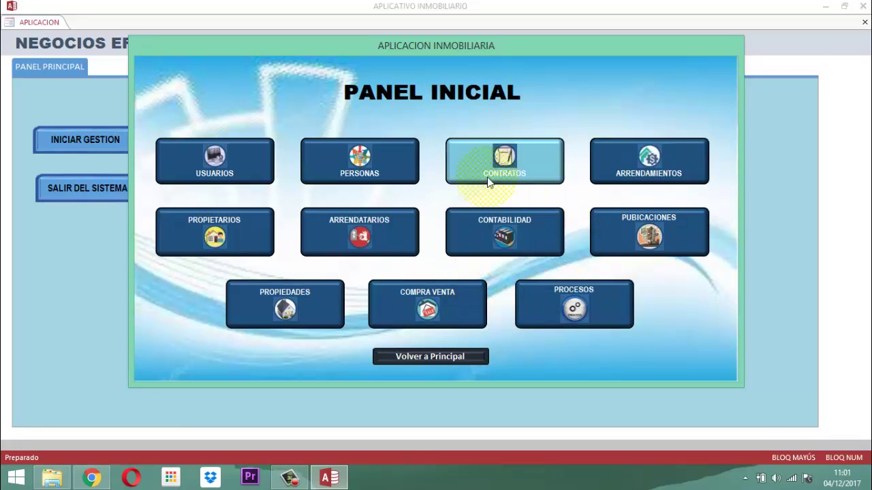
Start new cash receipt 1840102 dated 01/01/2018 with payee type PROVEEDOR.
left_click(511, 244)
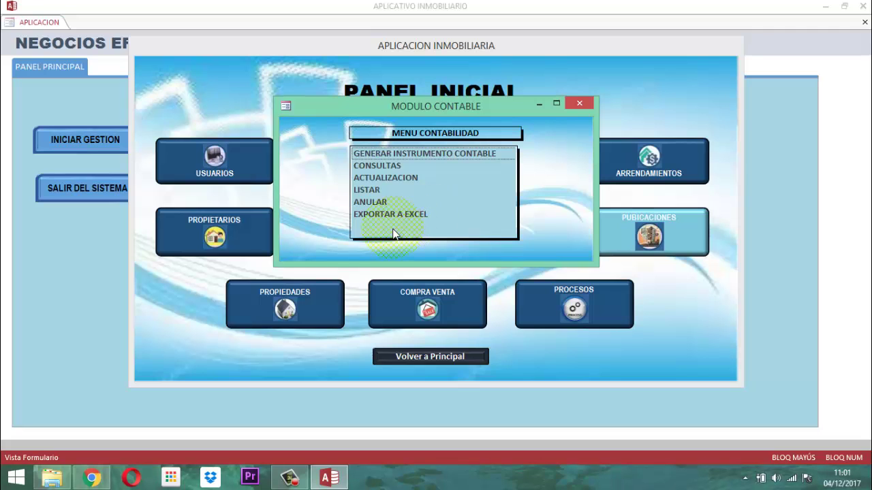
double_click(393, 152)
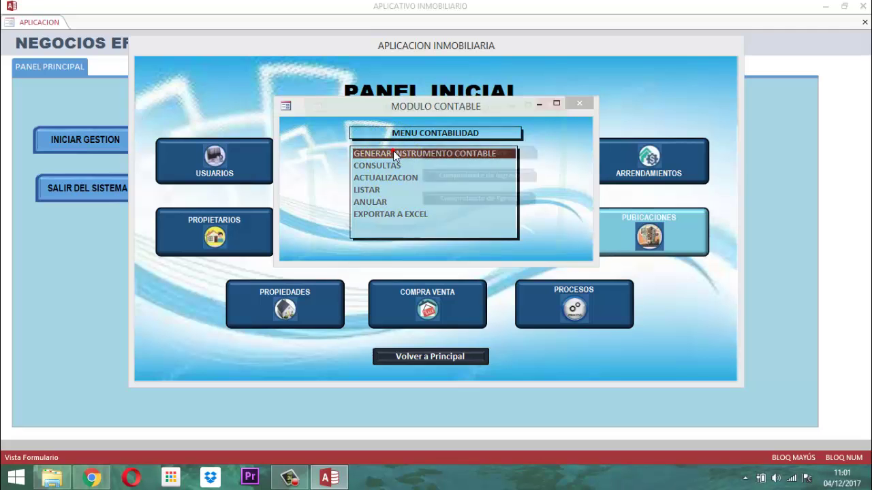
left_click(460, 226)
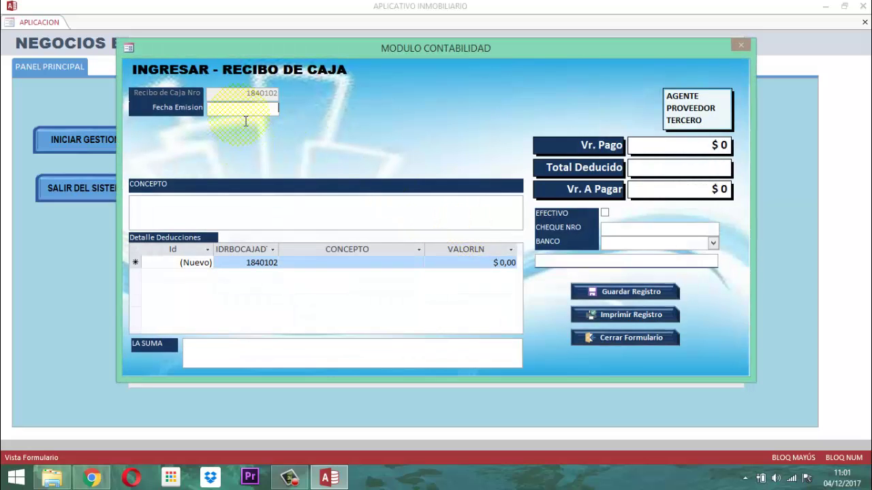
type("01/01/")
type("2018")
key("Tab")
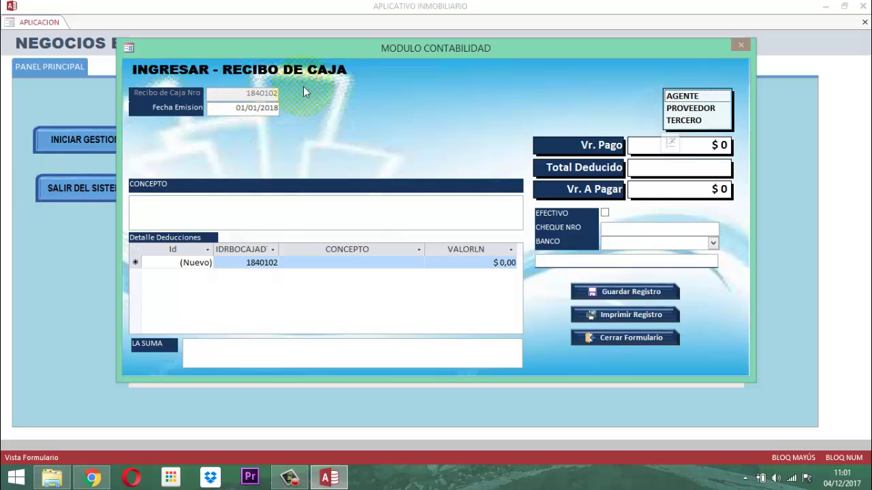
left_click(688, 108)
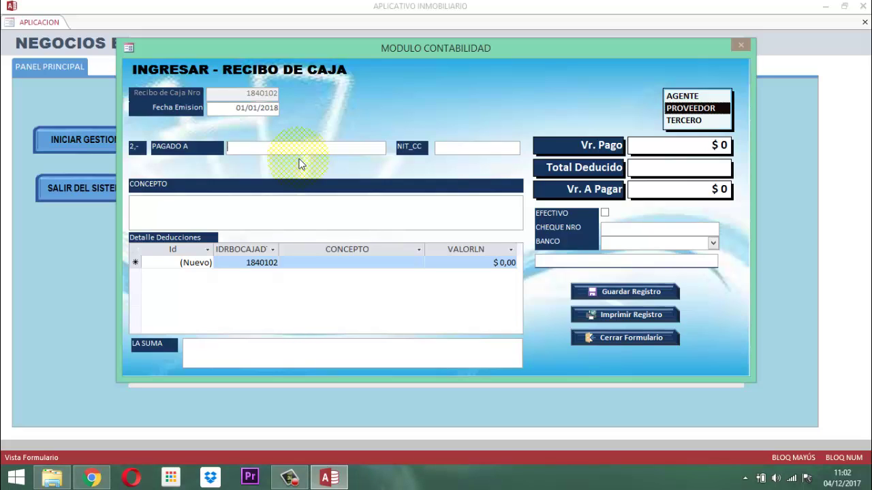
Enter payee PANAMERICANA, its tax ID, and concept 'PAGO DE ELEMENTOS DE PAPELERIA PARA USO DE LA OFICINA'.
type("P")
type("ANAMERICAN")
type("A")
key("Tab")
type("8")
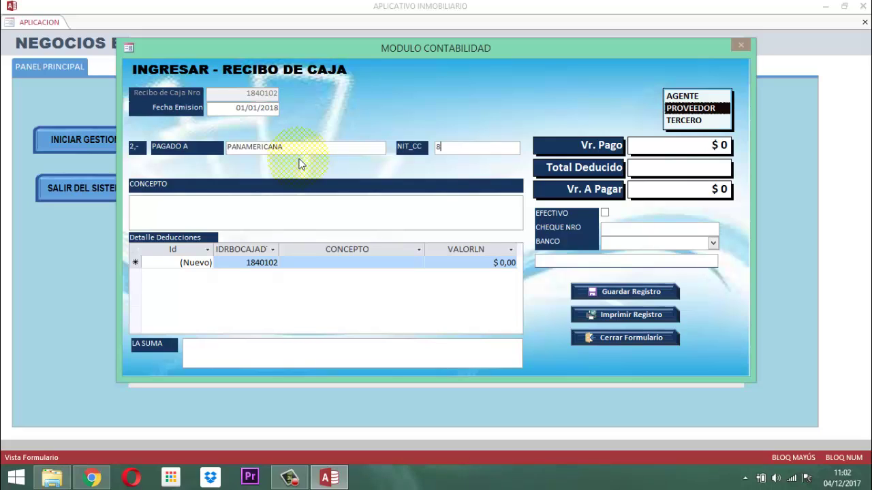
type("00900100")
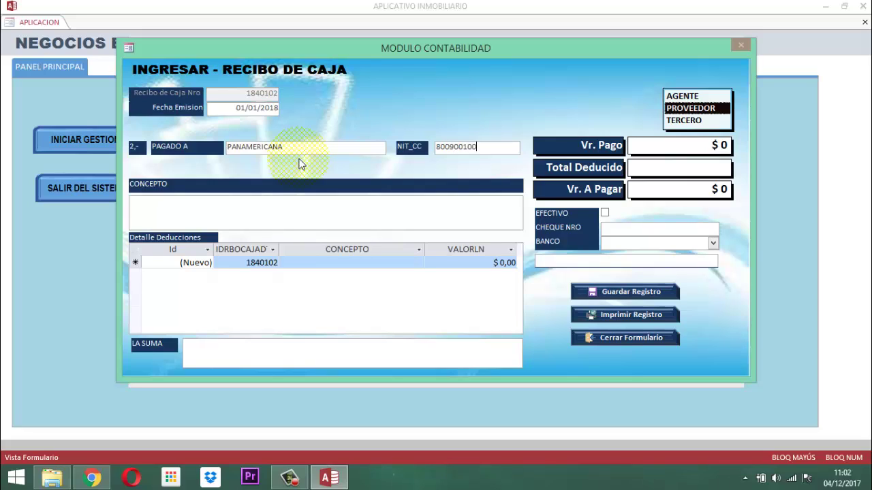
type("-2")
key("Return")
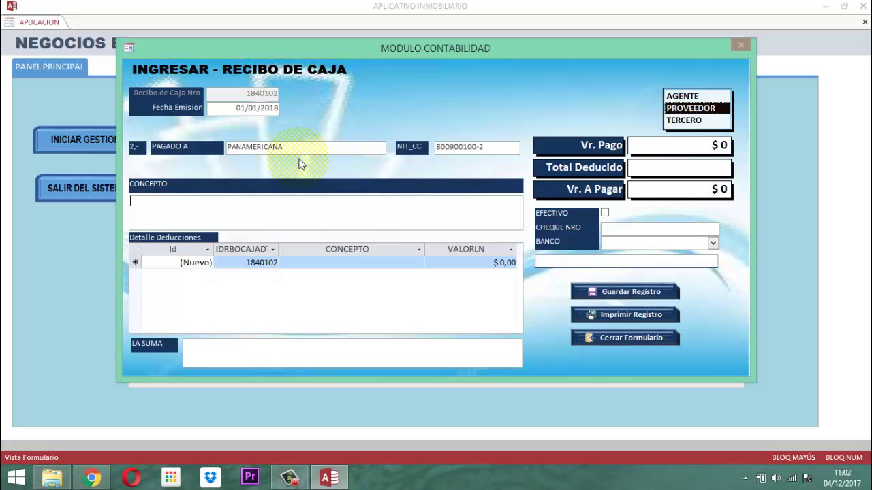
type("PAGO DE ")
type("ELEM")
type("ENT")
key("BackSpace")
key("BackSpace")
key("BackSpace")
key("BackSpace")
type("MENTOS DE PAPELE")
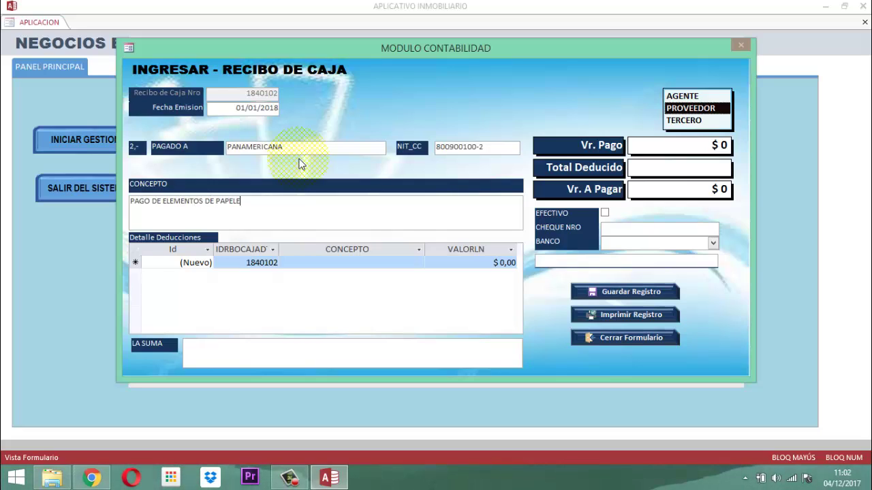
type("RIA PARA U")
type("SO DE LA OFICI")
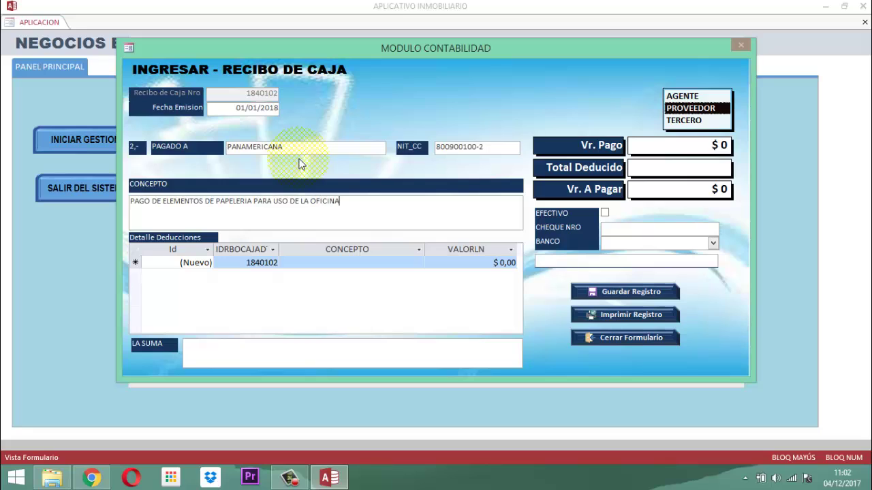
type("NA")
key("Tab")
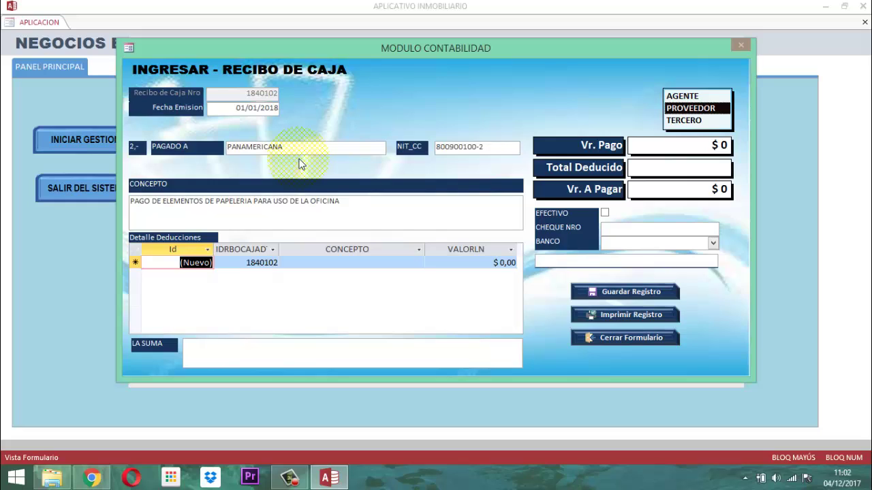
Add deduction line OTRO CONCEPTO-FOLDERS with value 55000.
key("Tab")
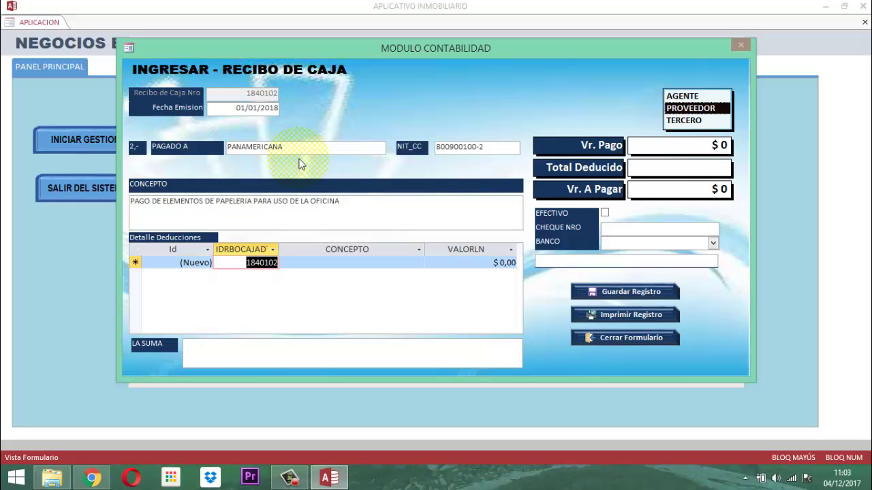
key("Tab")
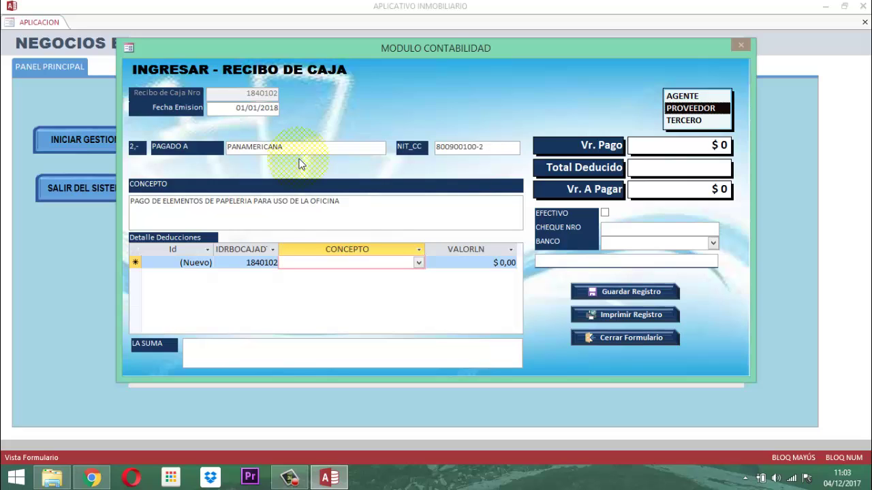
key("alt+Down")
key("Down")
key("Down")
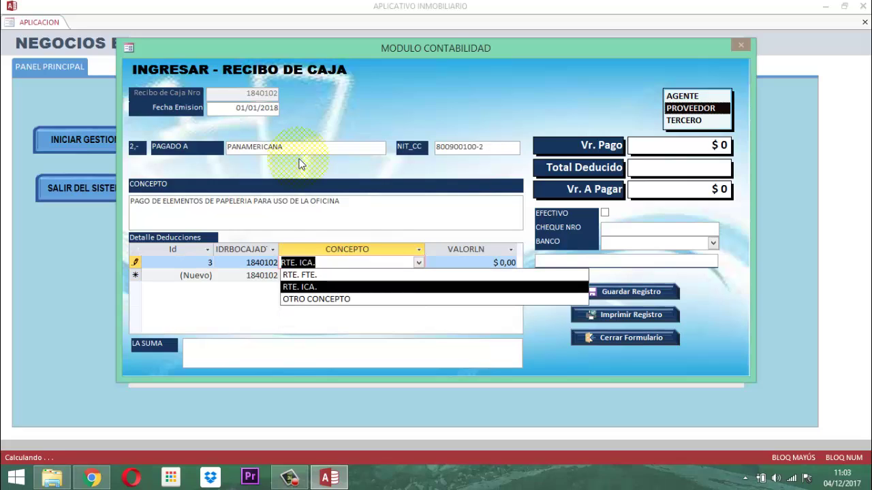
key("Down")
key("Tab")
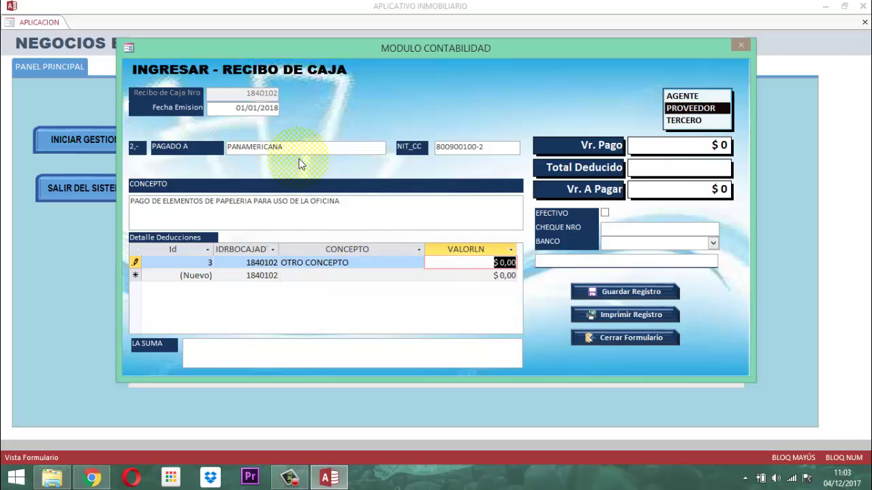
left_click(368, 267)
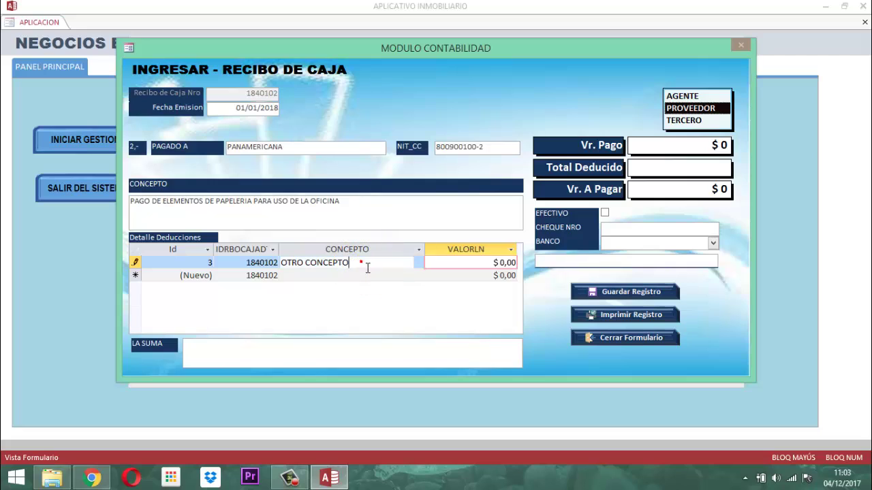
left_click(368, 266)
type("-")
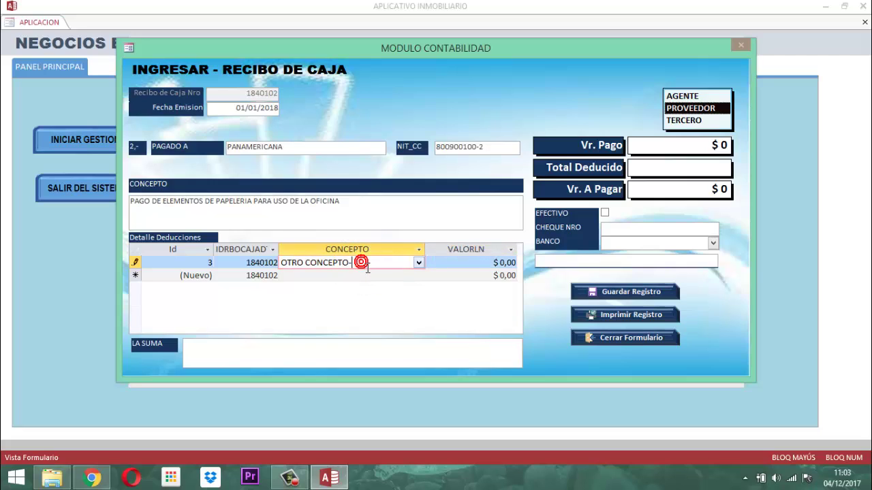
type("F")
type("OLDERS")
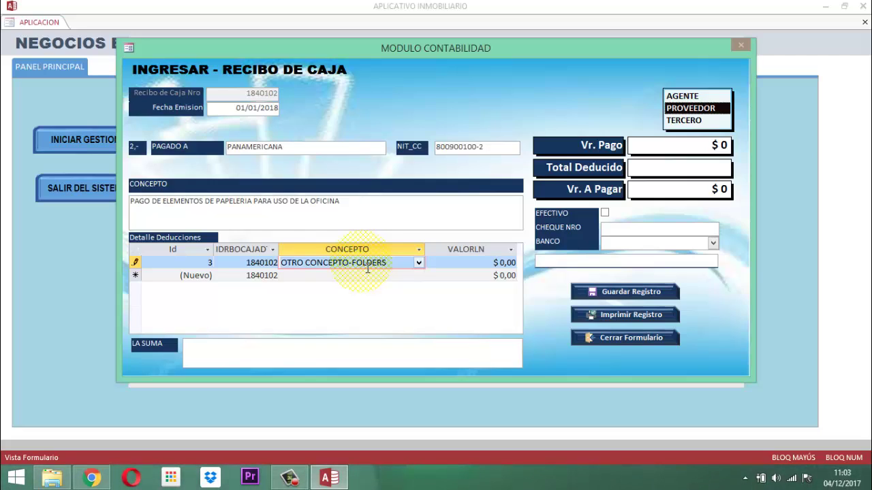
key("Tab")
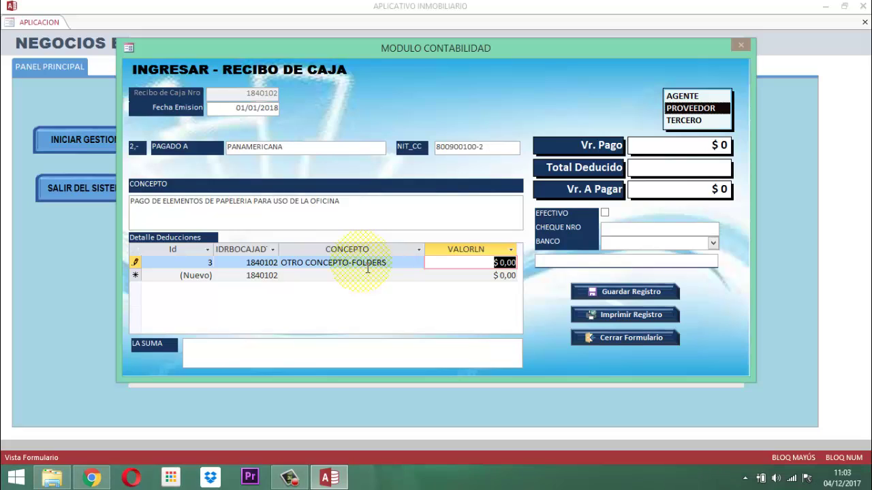
type("55")
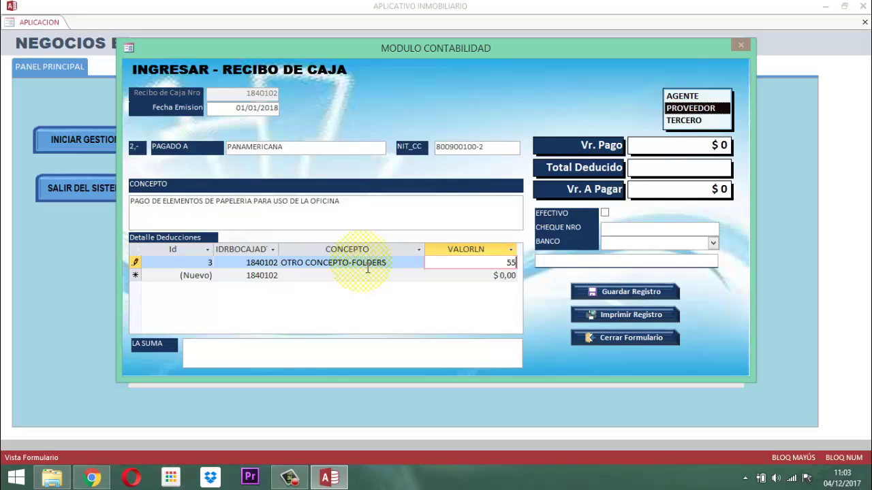
type("000")
key("Return")
key("Return")
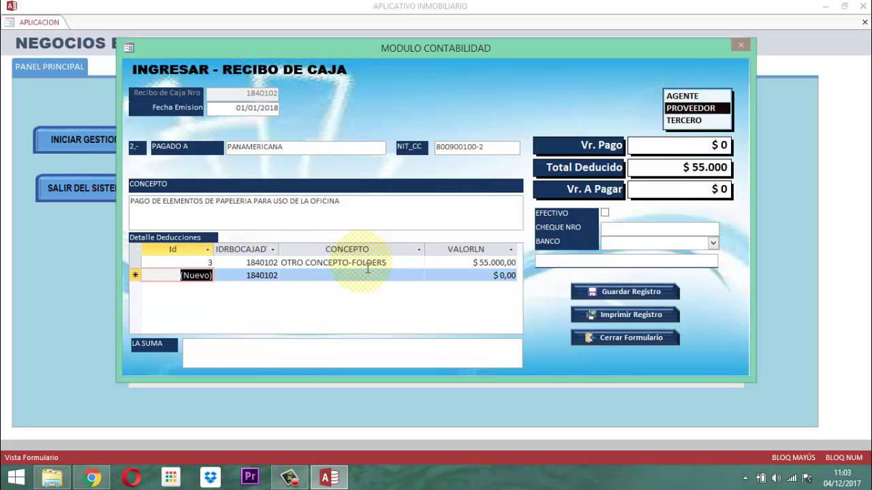
Add a second deduction line OTRO CONCEPTO-ESFEROS with value 15000.
key("Tab")
key("Tab")
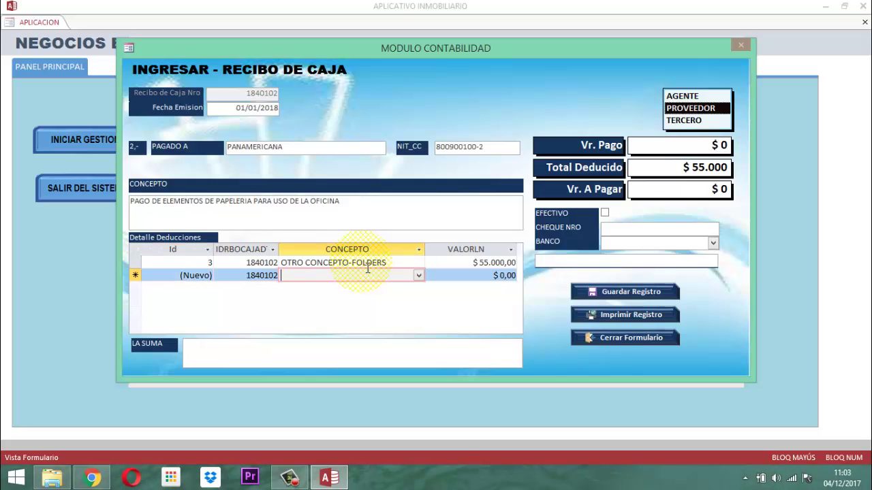
key("alt+Down")
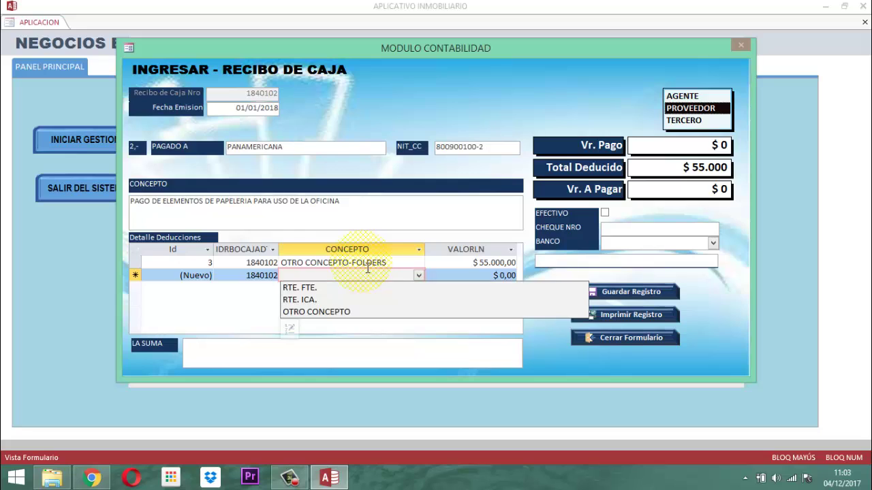
key("Down")
key("Down")
key("Down")
key("Tab")
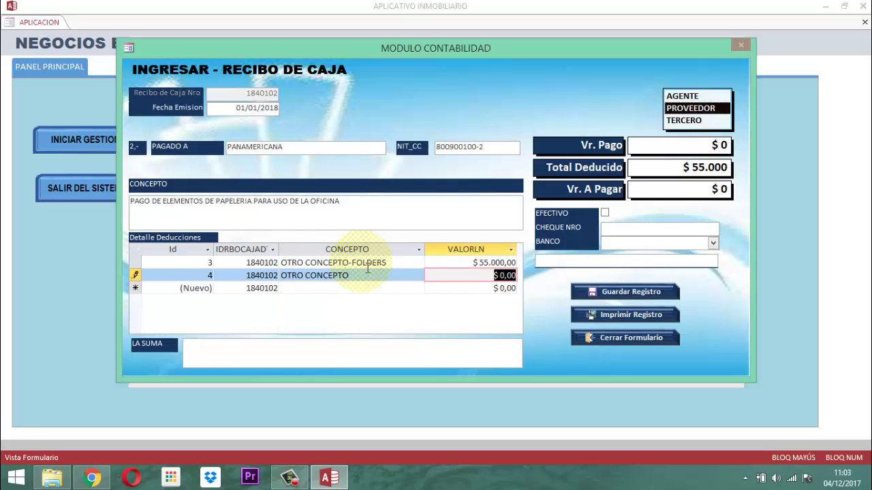
left_click(374, 276)
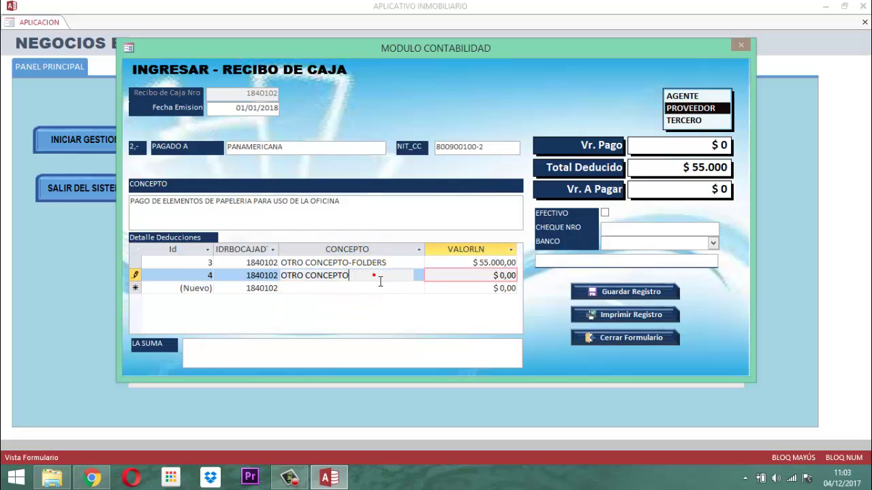
type("-ES")
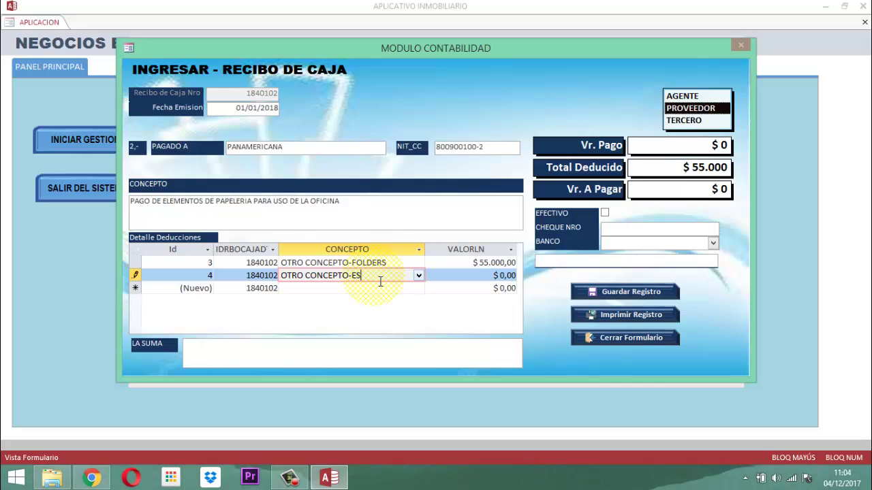
type("FEROS")
key("Tab")
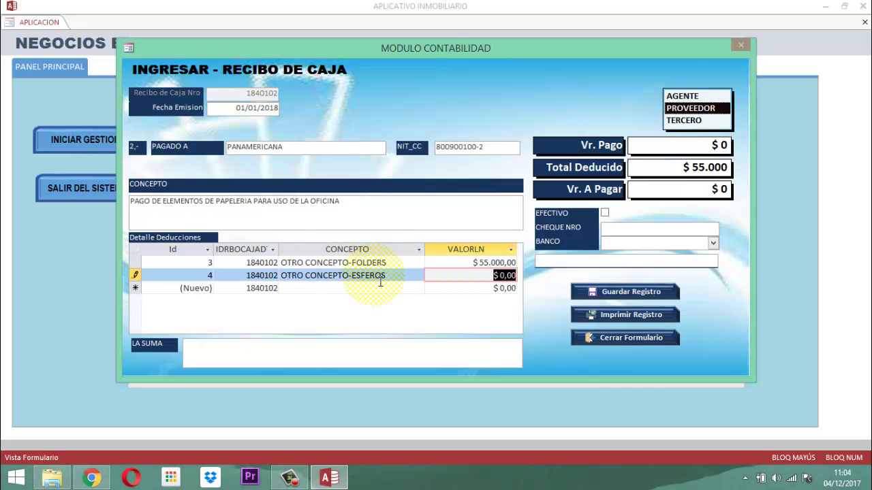
type("15")
type("000")
key("Tab")
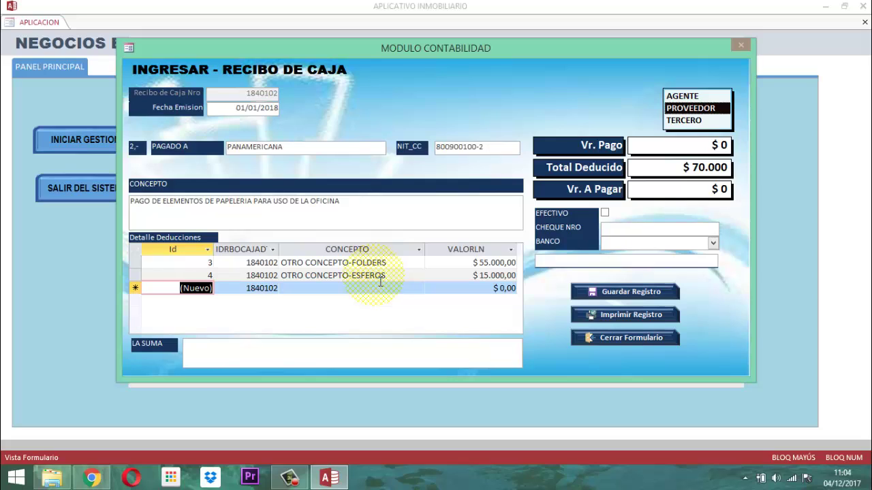
key("Tab")
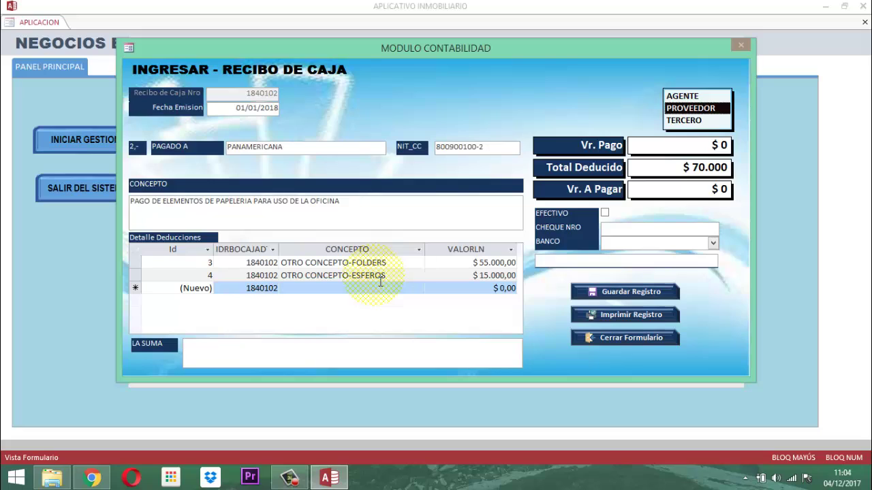
Enter 'SETENTA MIL PESOS MONEDA CORRIENTE.' in LA SUMA, refresh Vr. A Pagar to $70.000, and tick EFECTIVO.
type("SETENTA MI")
type("L PESOS MONEDA")
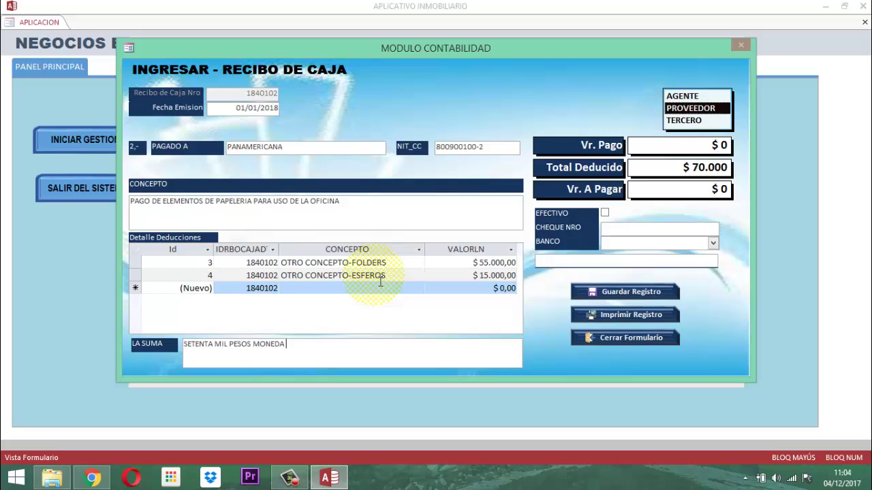
type(" CORRIENTE-.")
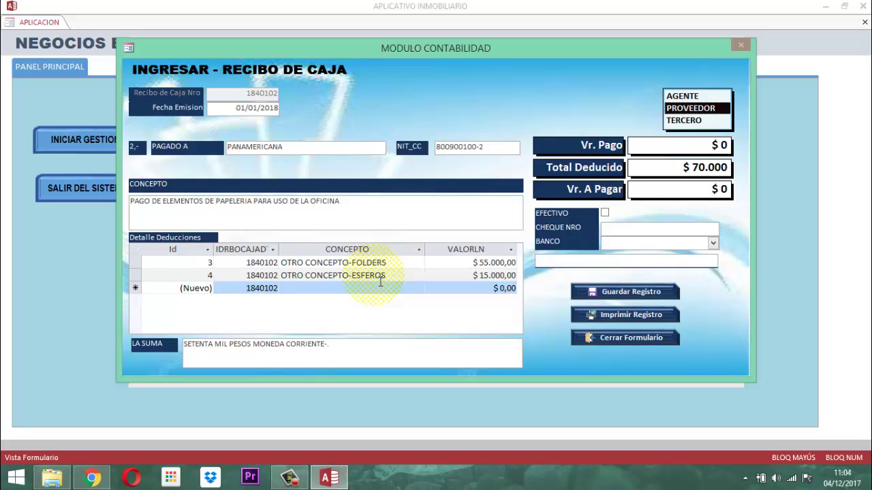
key("BackSpace")
key("BackSpace")
left_click(662, 197)
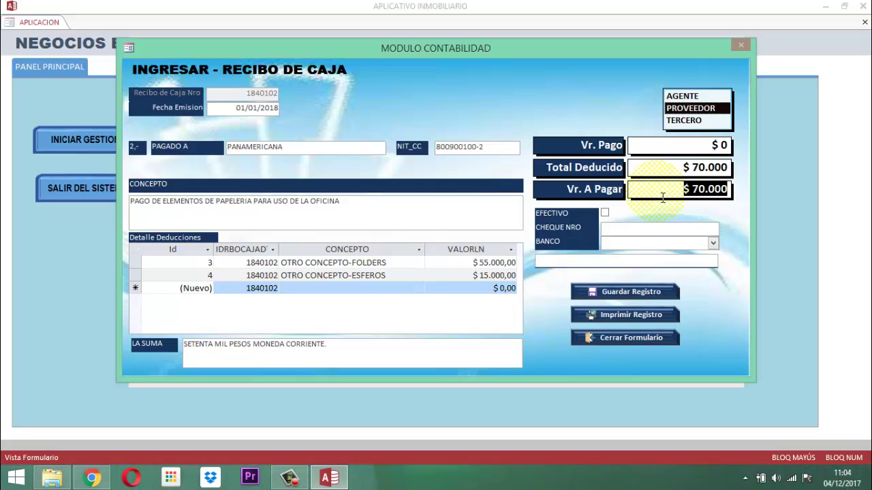
left_click(676, 150)
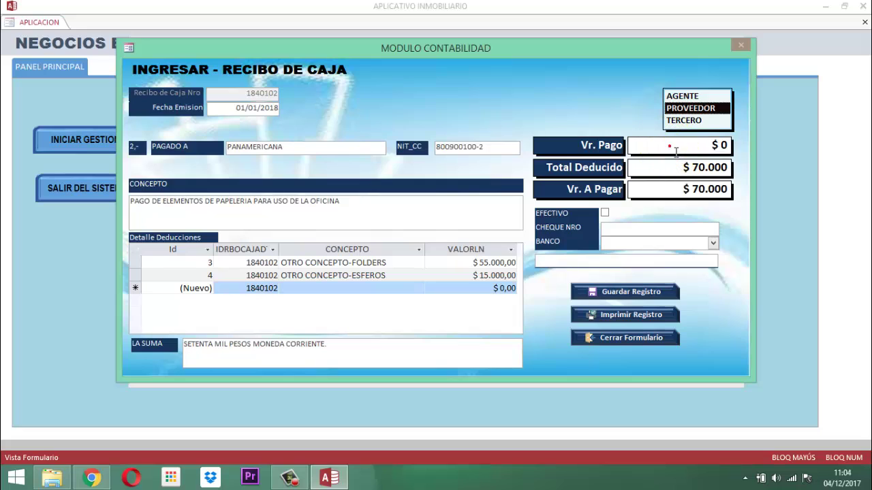
left_click(678, 193)
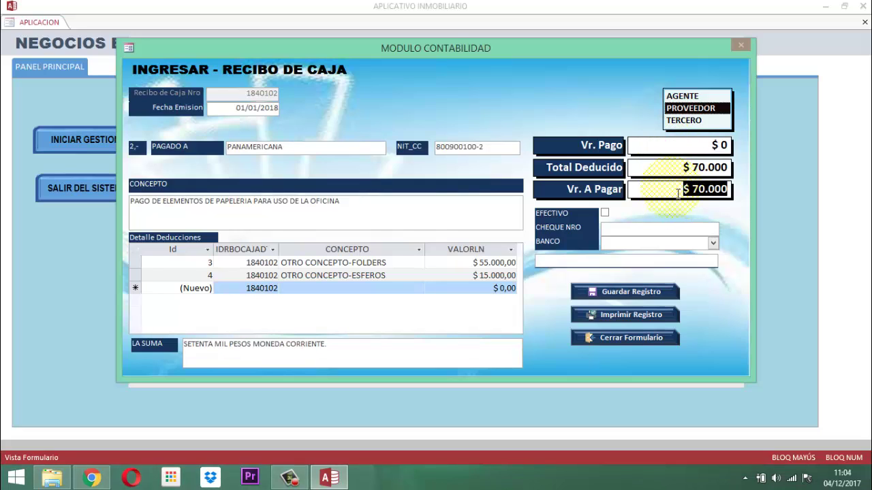
left_click(606, 214)
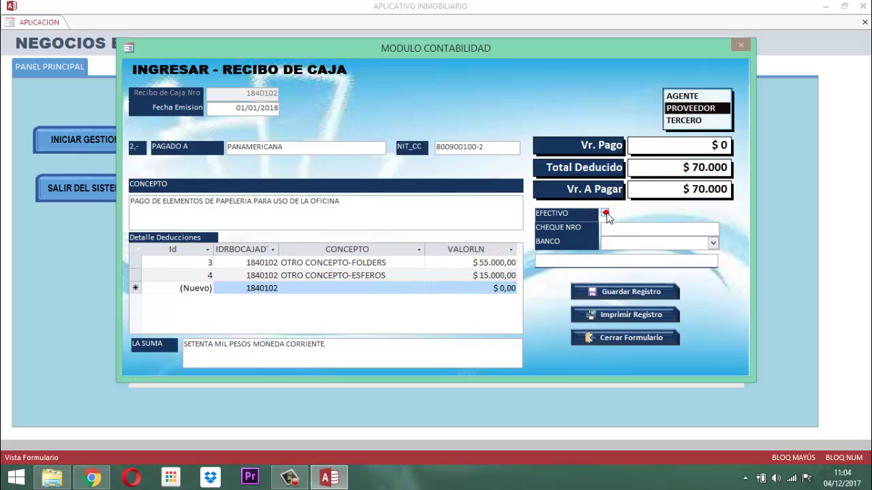
Save receipt 1840102 and view its print preview zoomed in on the receipt.
left_click(614, 291)
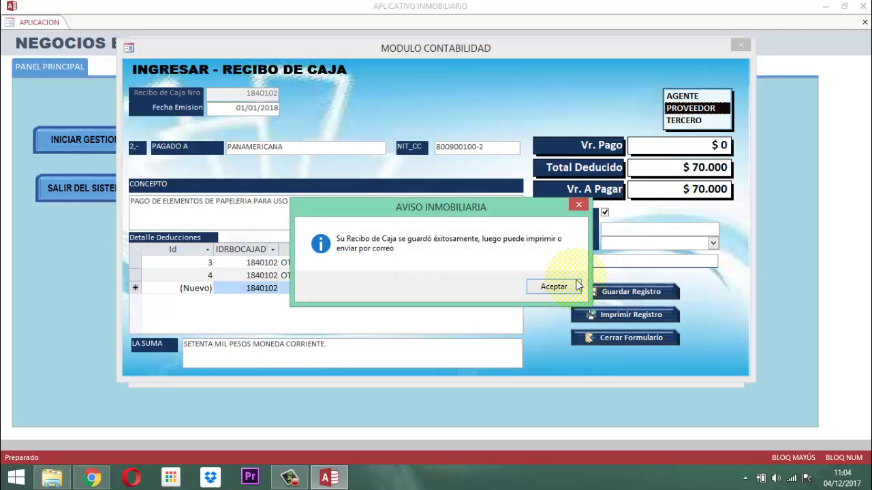
left_click(552, 288)
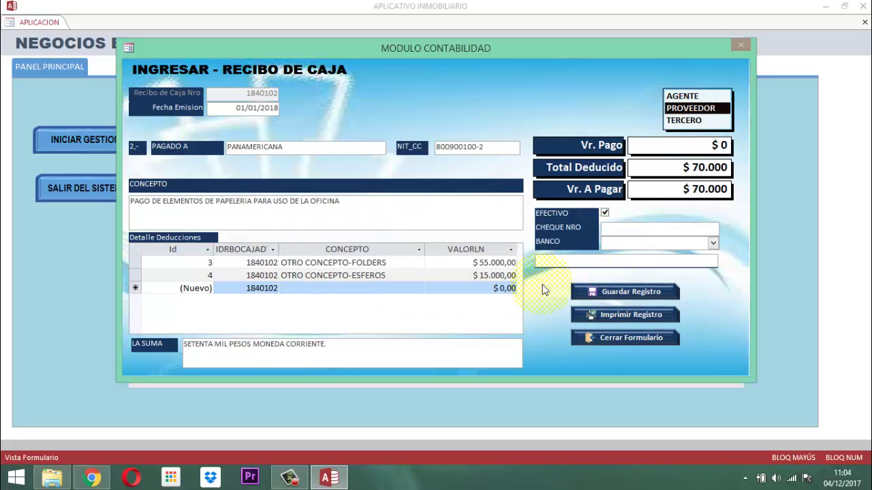
left_click(626, 316)
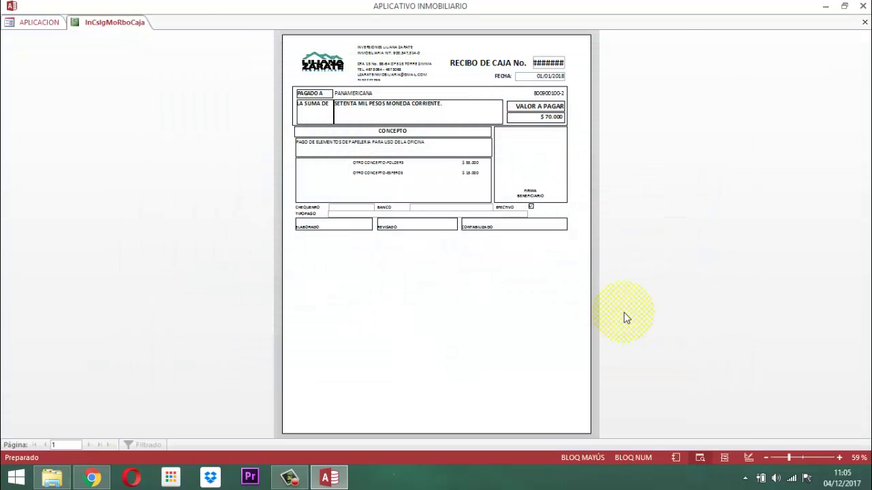
left_click(552, 123)
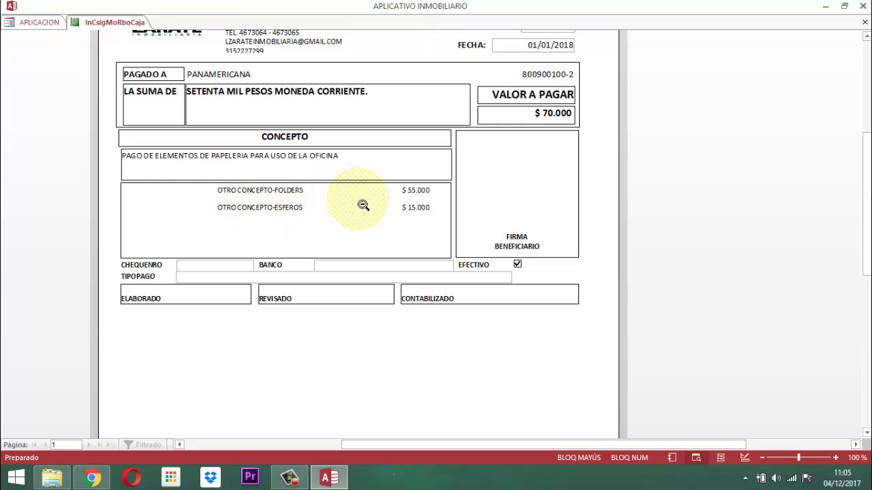
scroll(388, 225, "down", 1)
scroll(402, 201, "up", 1)
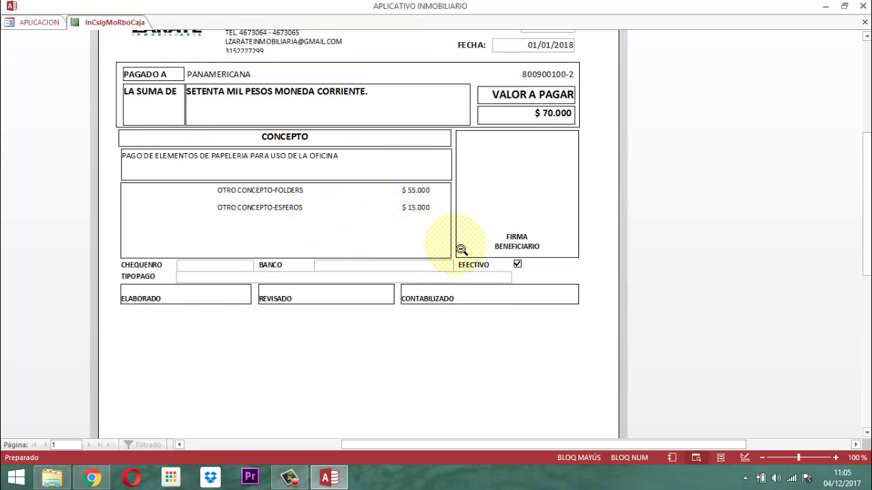
right_click(123, 26)
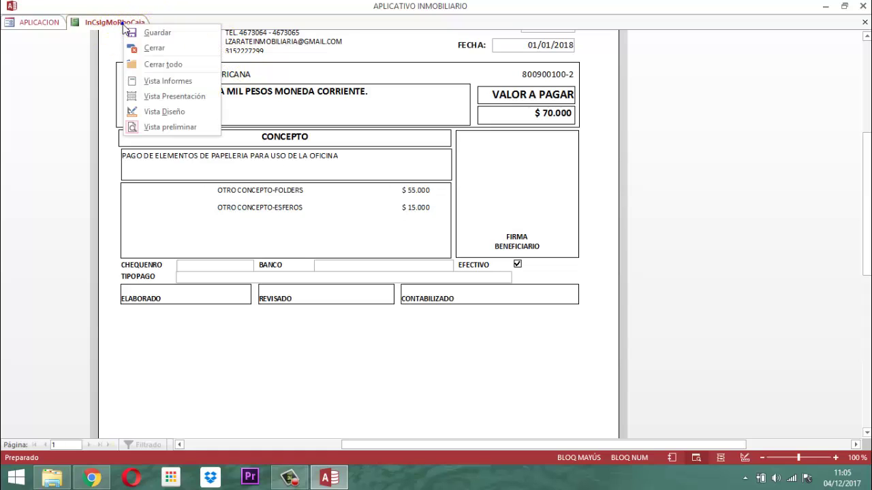
Close the preview and start receipt 1840103 dated 01/01/2018 with payee type AGENTE.
left_click(148, 49)
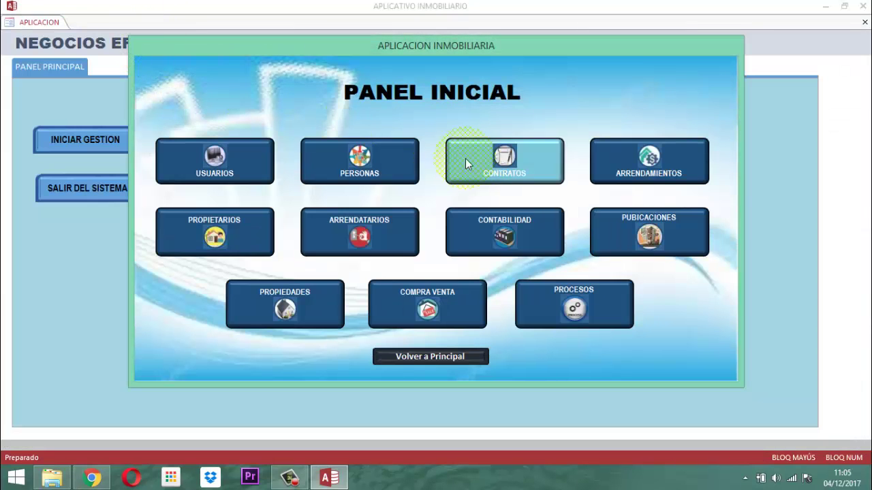
left_click(496, 235)
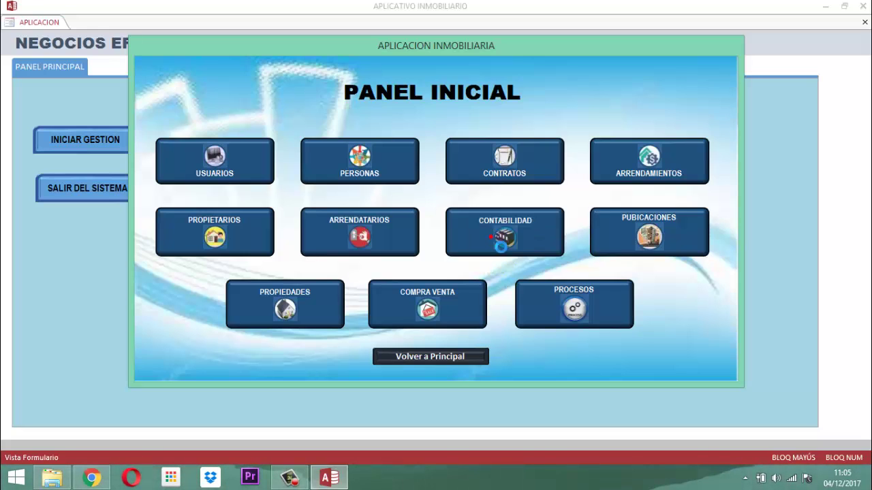
left_click(385, 151)
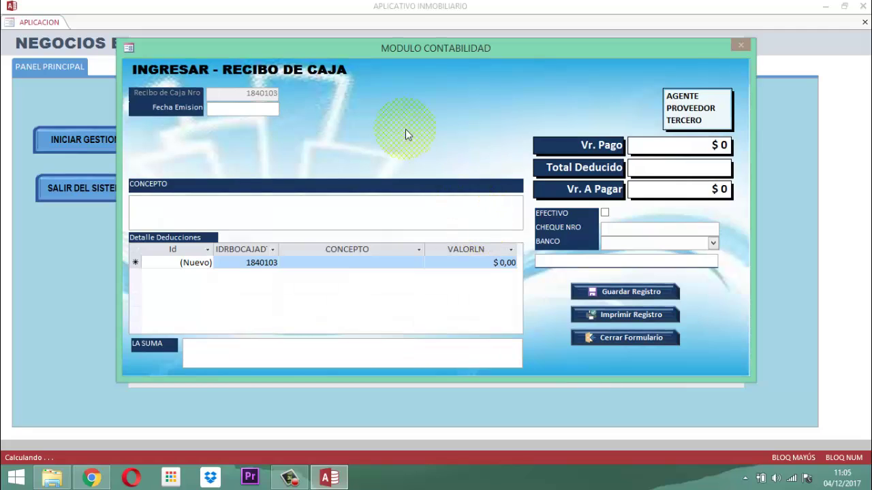
type("01/")
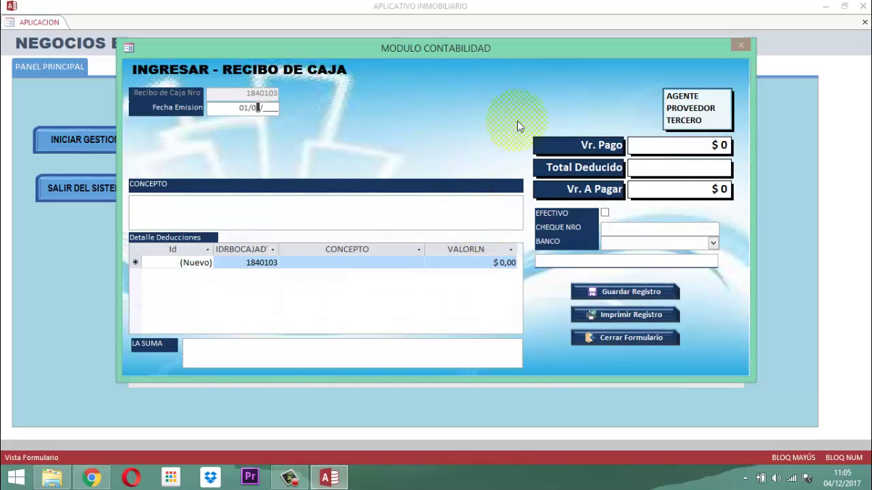
type("01/2018")
key("Tab")
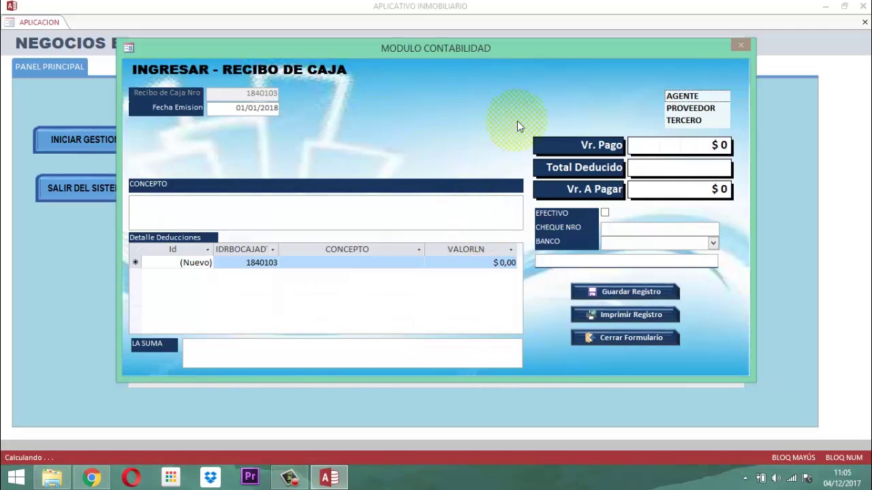
key("Down")
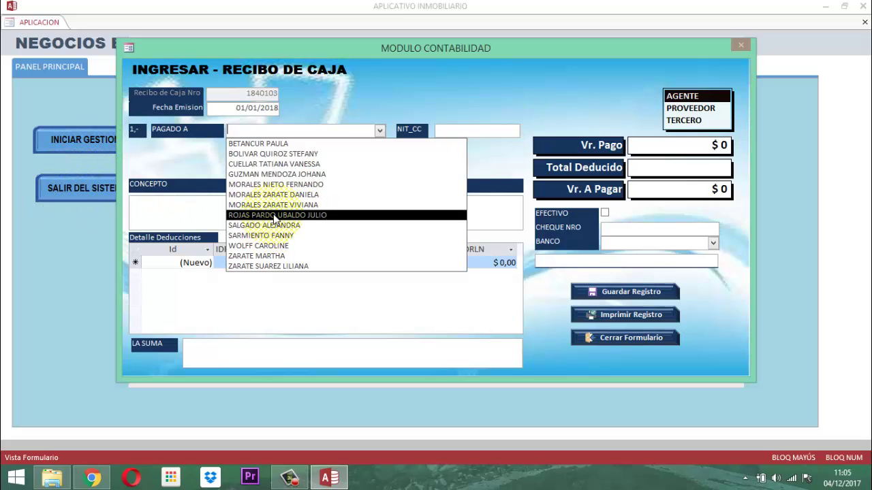
Select the agent payee and enter concept 'PAGO ABONO GESTION EN LA VENTA DE INMUEBLE' with the property's location.
left_click(272, 213)
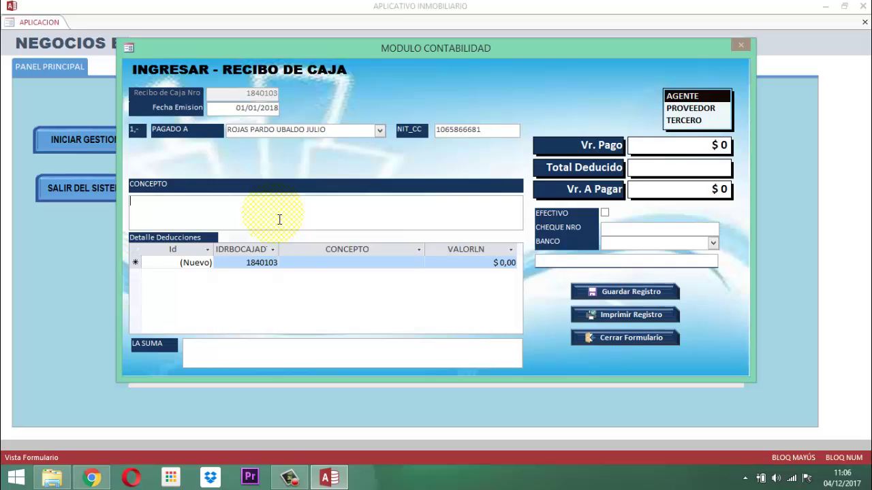
type("PAGO ")
type("ABONO GESTI")
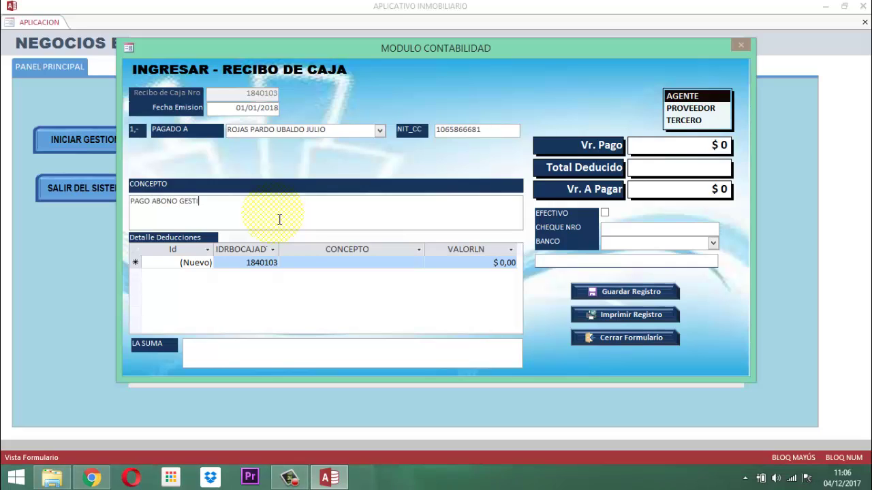
type("ON EN LA VENTA")
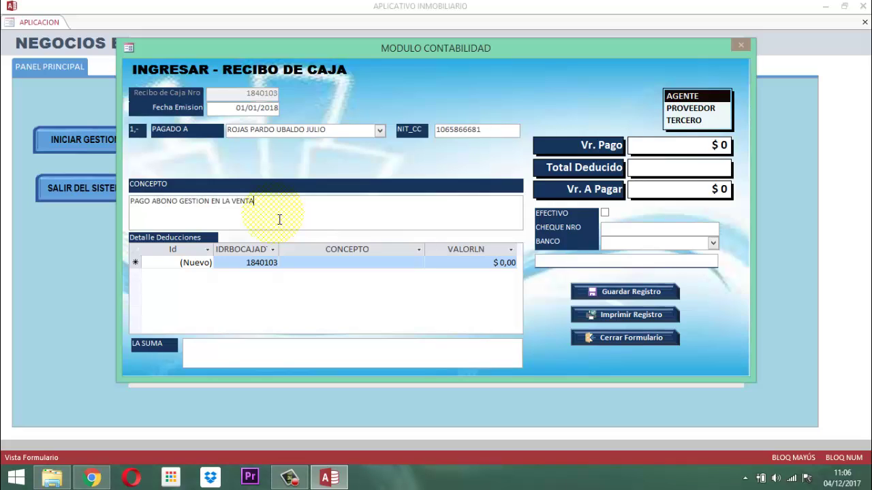
type(" DE I")
type("NMUEBLE UB")
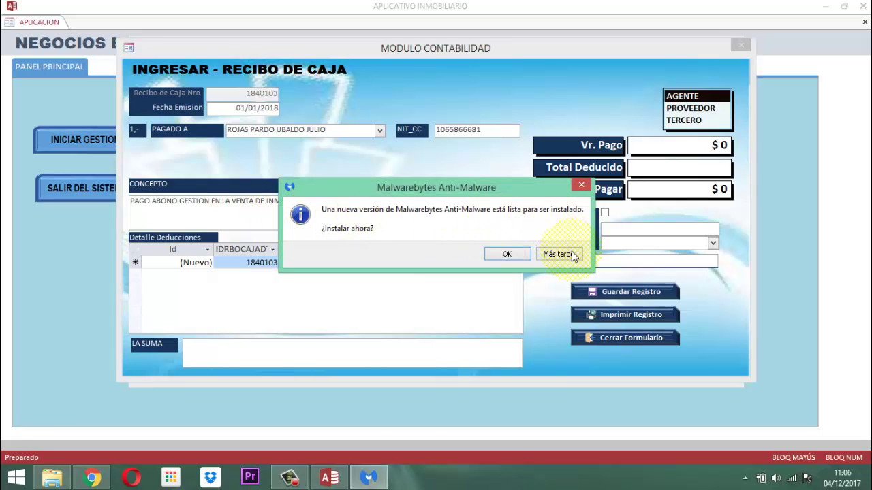
left_click(570, 254)
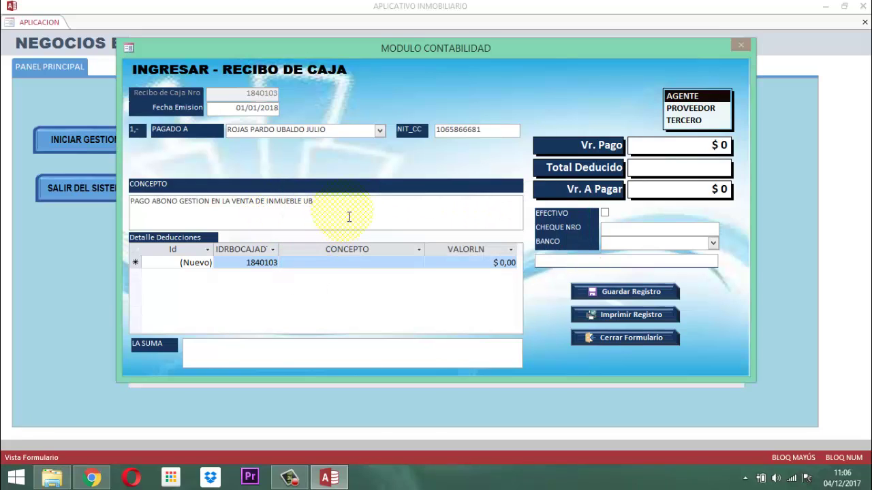
type("IC")
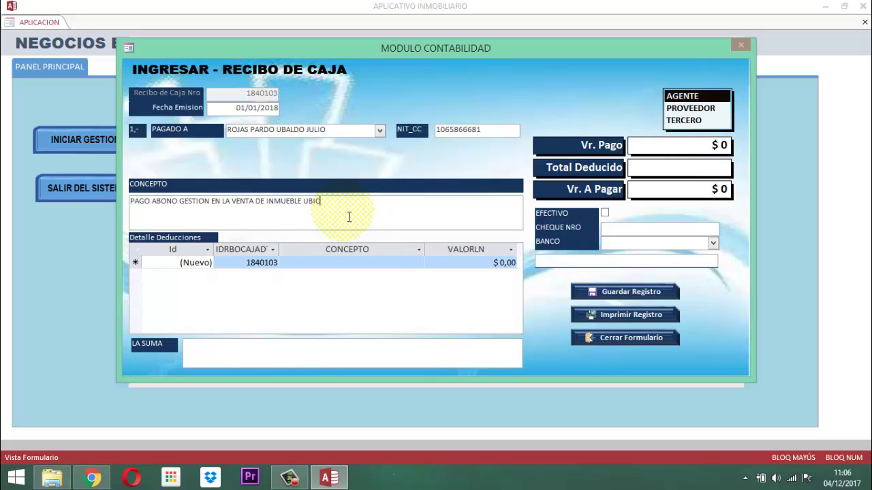
type("ADO EN LA DIRE")
type("CCION NR")
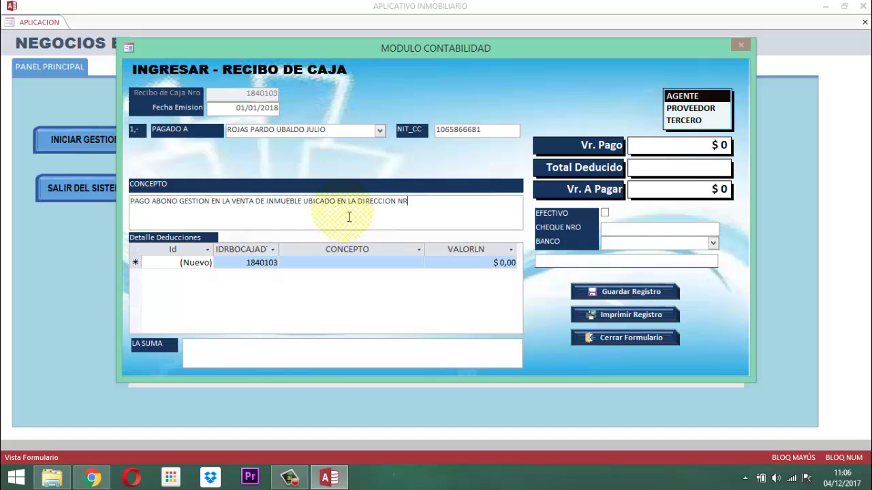
type("O. 7")
key("BackSpace")
key("BackSpace")
type("R")
key("BackSpace")
key("BackSpace")
type("CR")
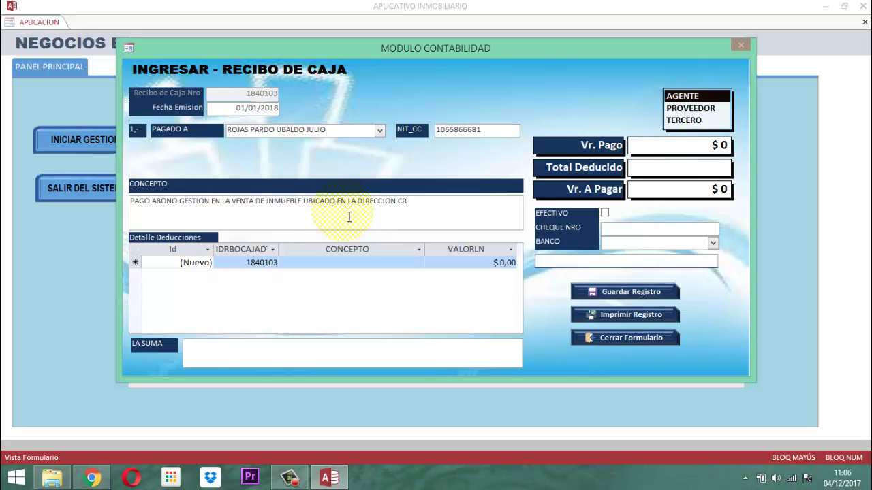
type("A")
type(" 15 ")
type("#")
type(" 92-")
type("18")
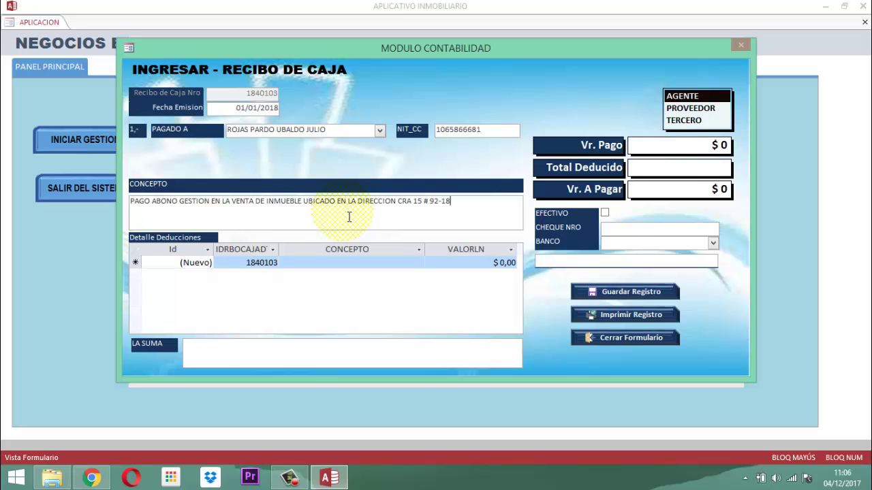
key("Tab")
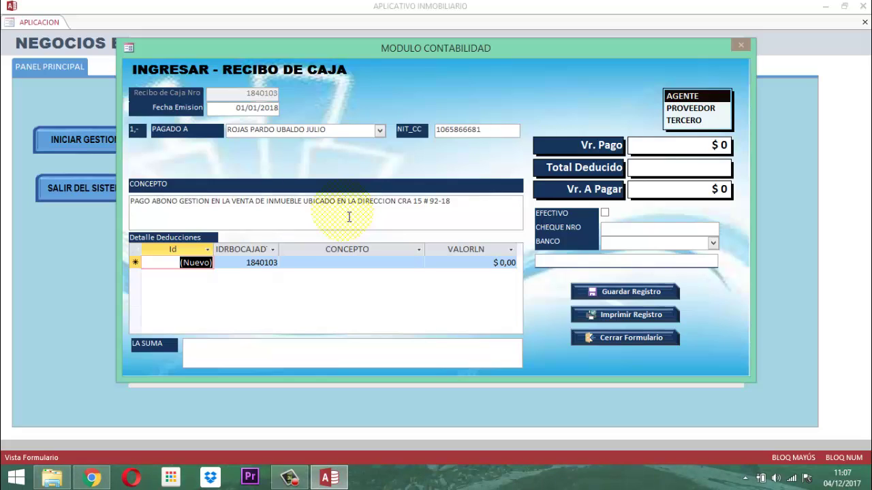
Pick RTE. FTE. as the deduction concept and set Vr. Pago to 4500000.
key("Tab")
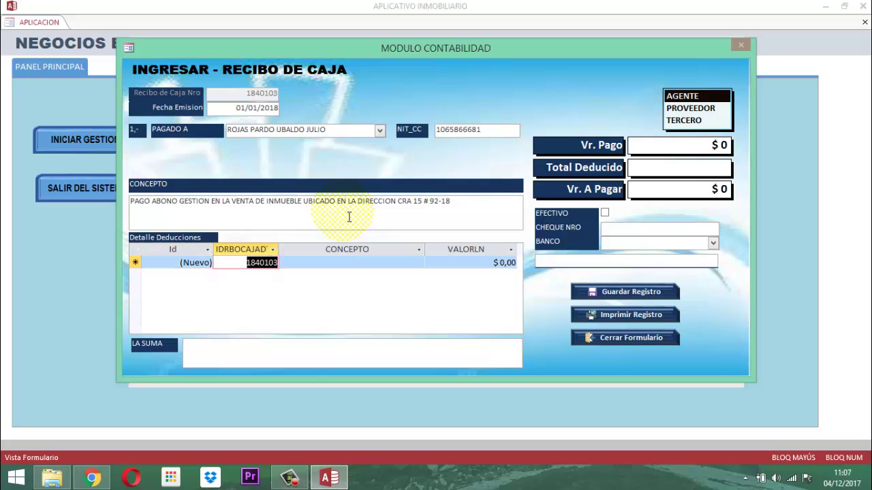
key("Tab")
key("alt+Down")
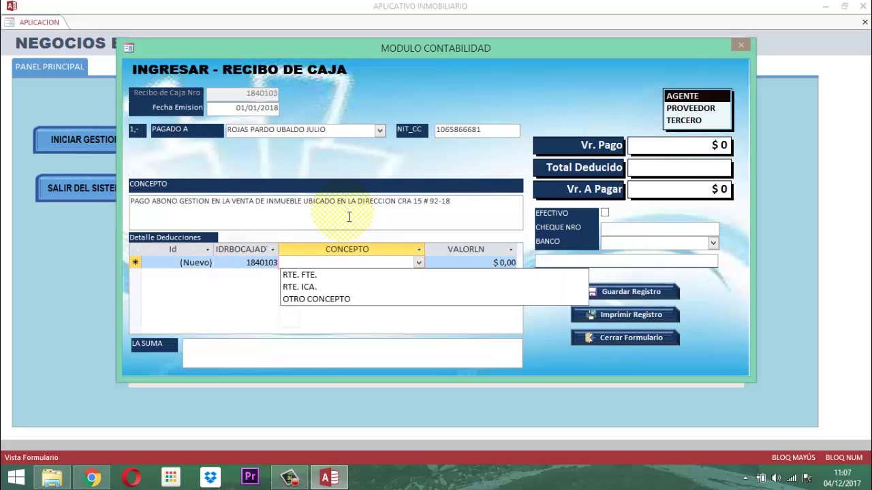
key("Down")
key("Tab")
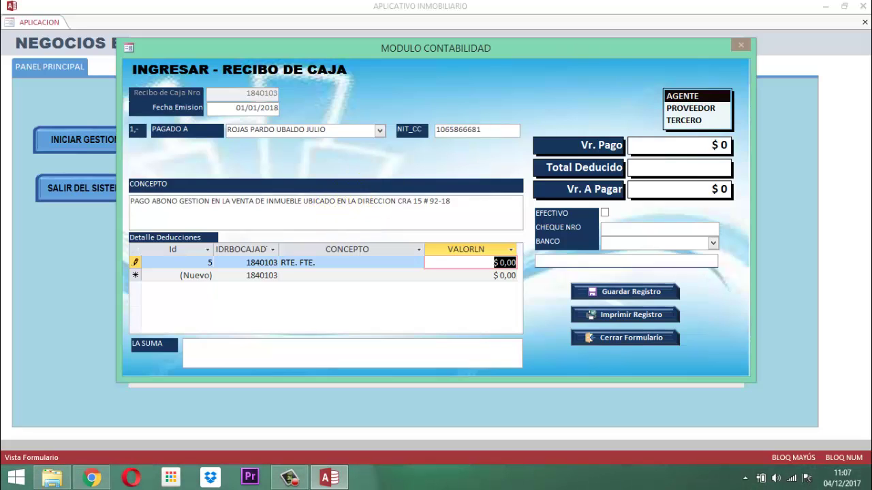
left_click(660, 144)
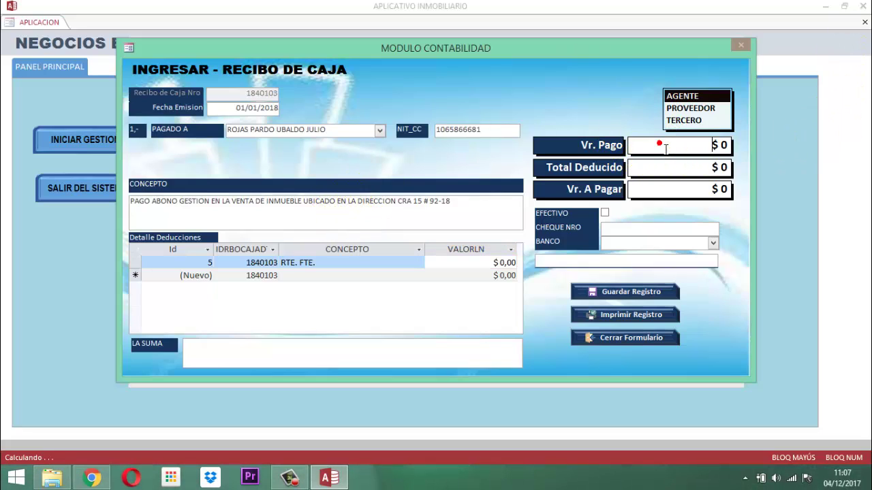
double_click(725, 145)
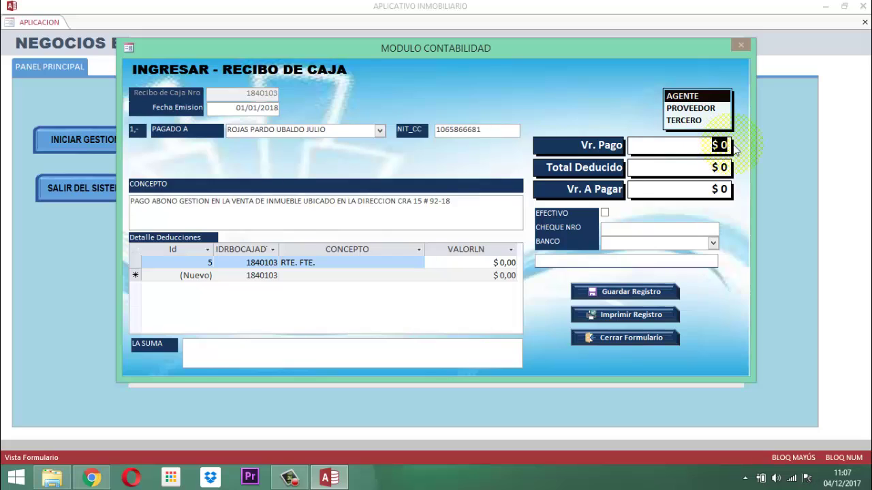
type("45")
type("00000")
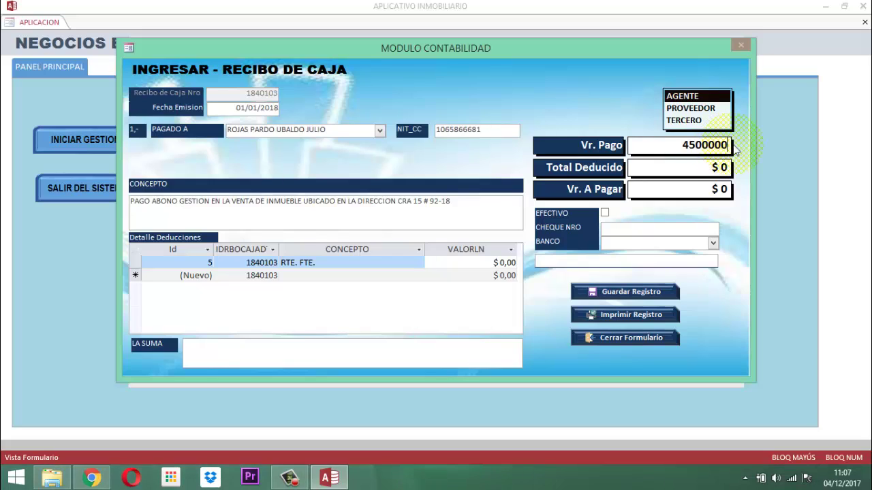
key("Tab")
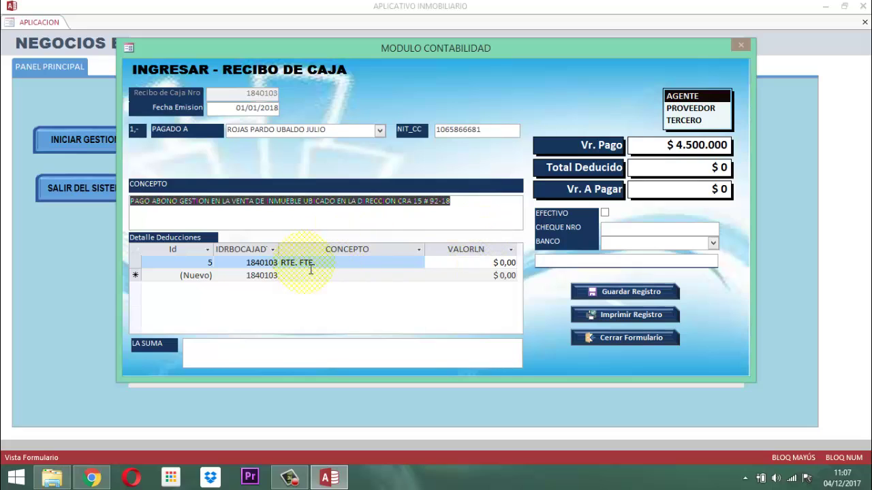
Enter the 450.000 RTE. FTE. deduction and refresh Vr. A Pagar to $4.050.000.
left_click(333, 261)
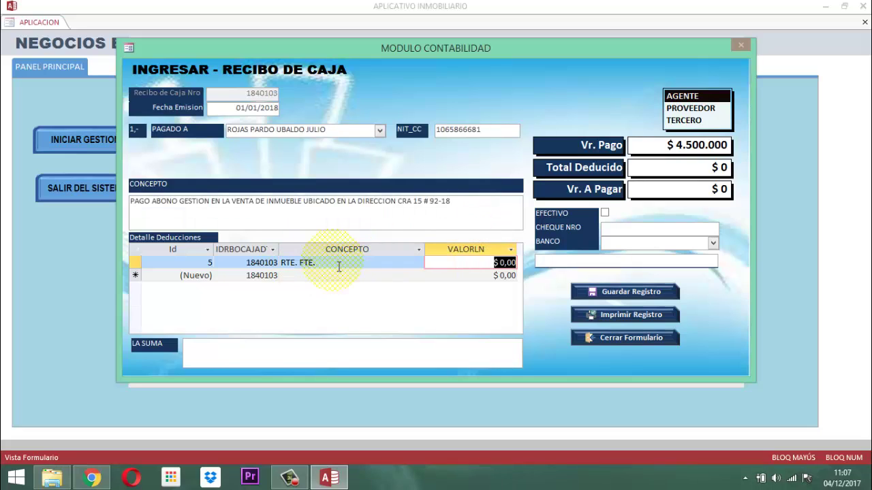
key("Tab")
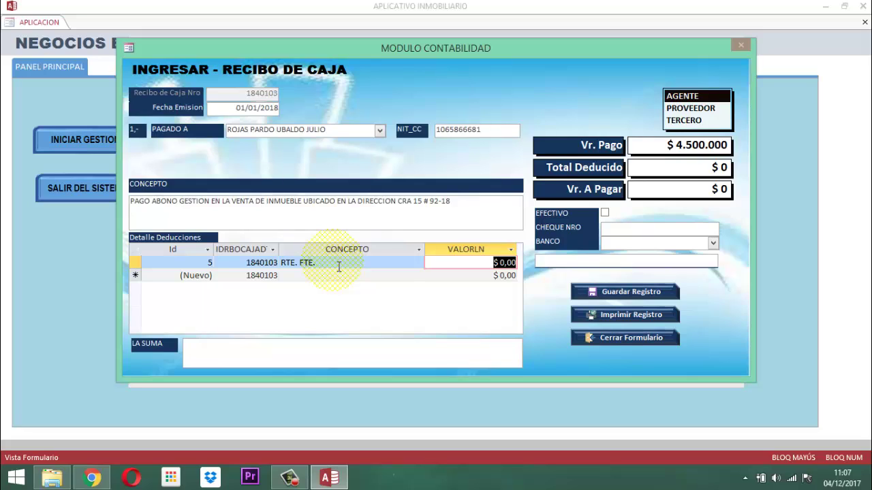
type("450.")
type("0000")
key("Tab")
key("Tab")
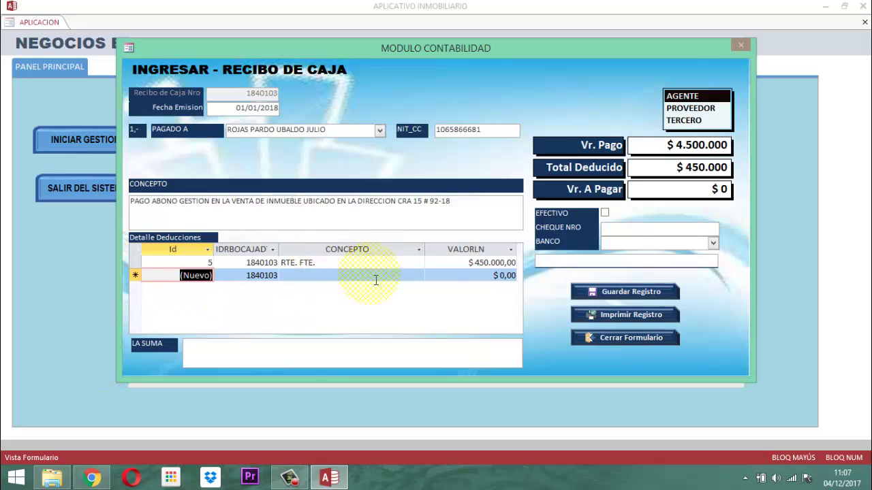
left_click(662, 195)
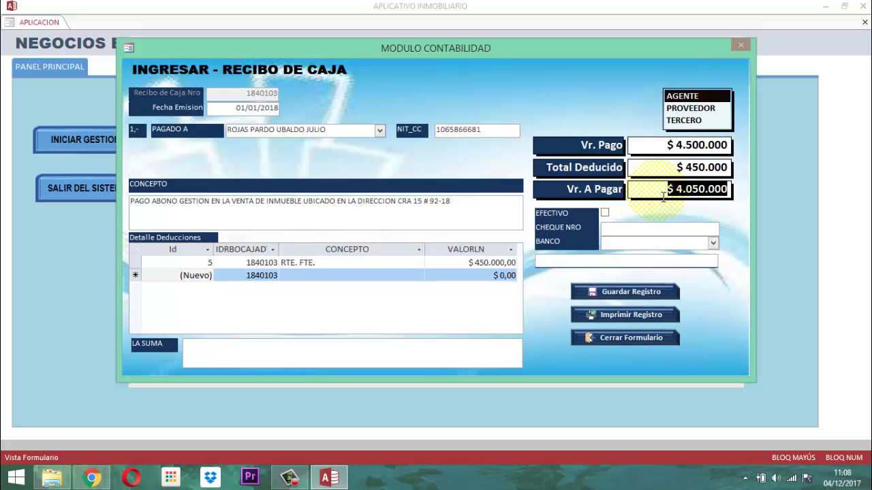
Enter 'CUATRO MILLONES CINCUENTA MIL PESOS MCTE.' in receipt 1840103's LA SUMA field.
left_click(663, 196)
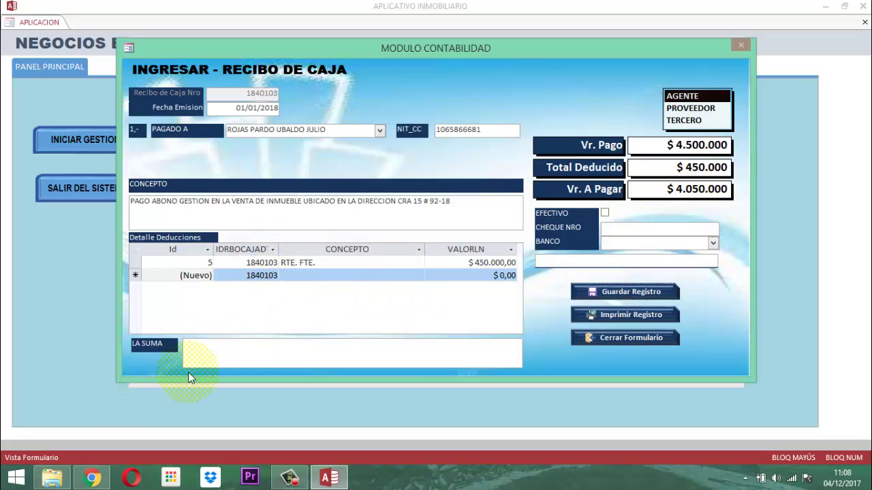
left_click(204, 348)
type("CUATRO")
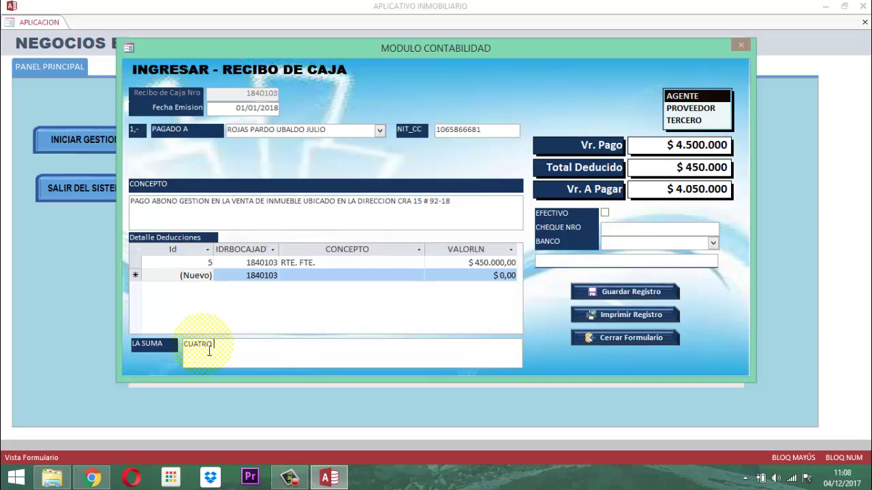
type(" MILLONES C")
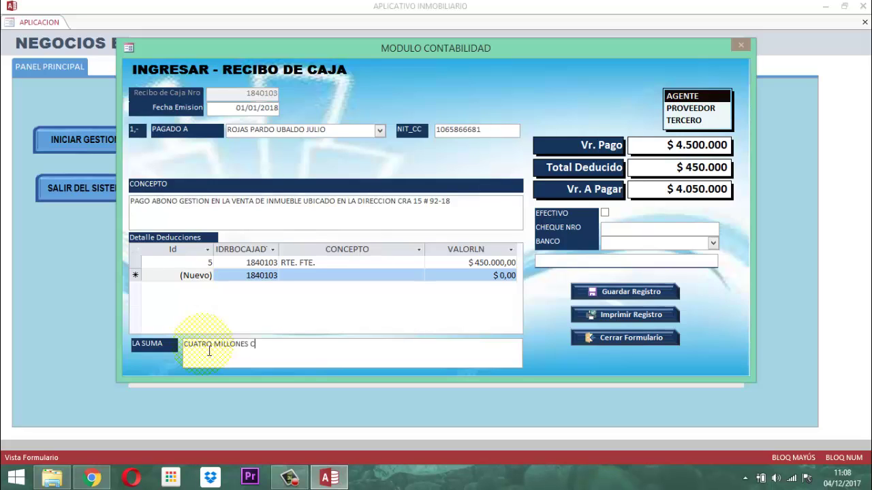
type("INCUENTA MIL PESO")
type("S MCTE.")
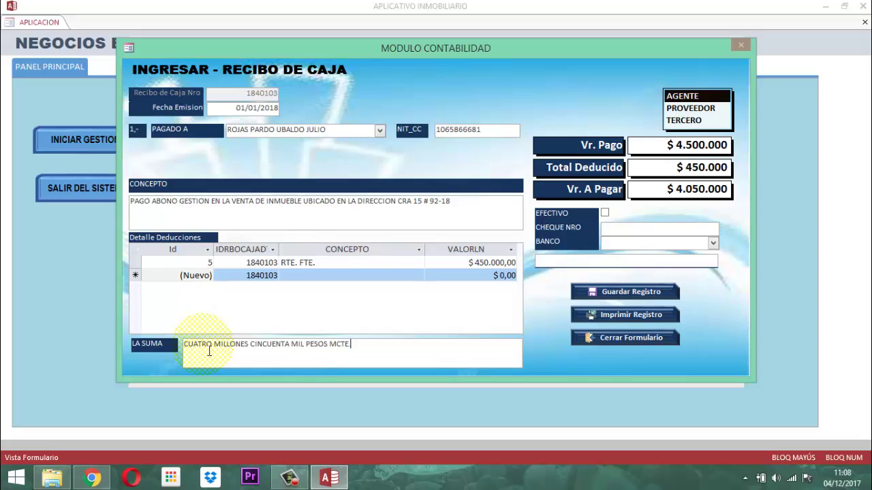
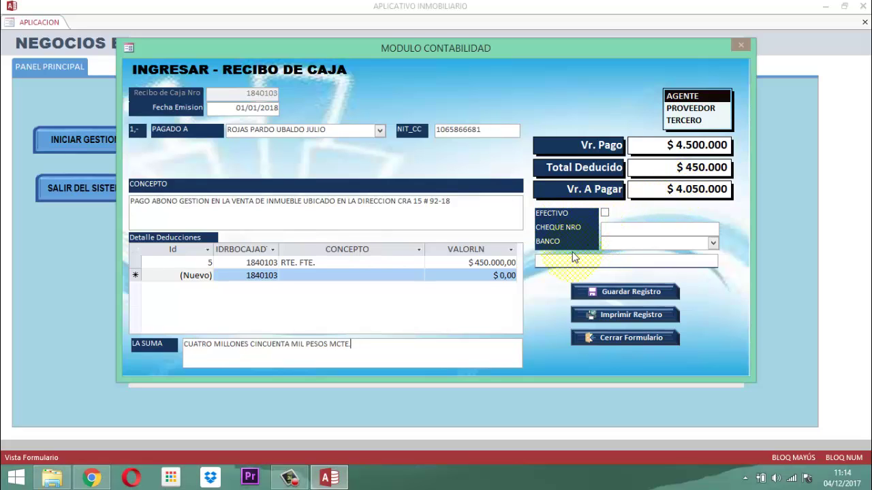
Enter the cheque number in CHEQUE NRO and choose ABN AMRO BANK as the bank.
left_click(617, 228)
type("45")
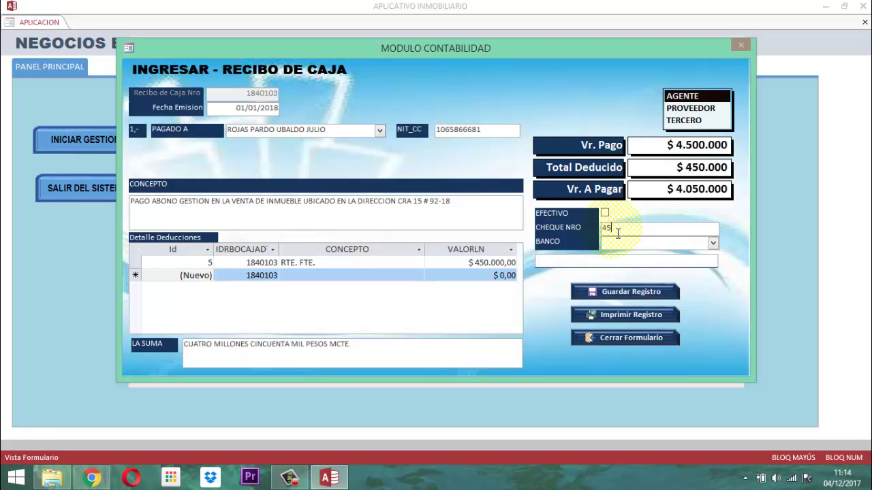
type("67890")
type("8899")
key("Tab")
key("alt+Down")
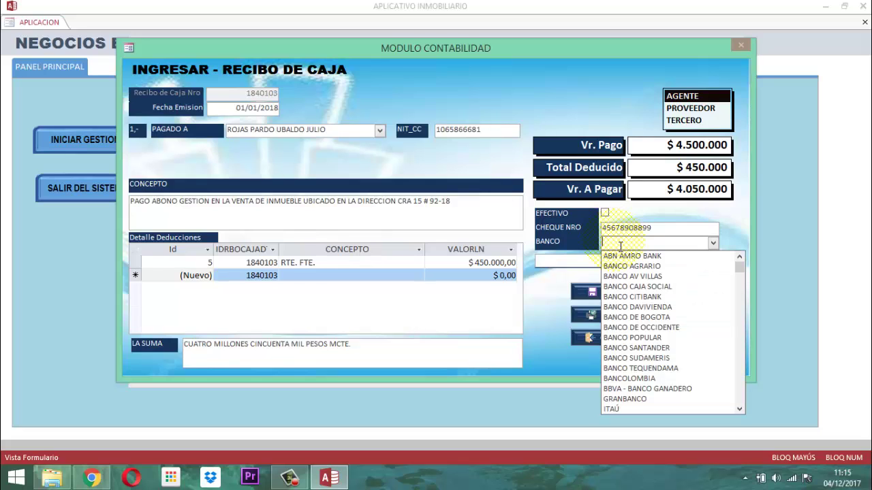
left_click(634, 256)
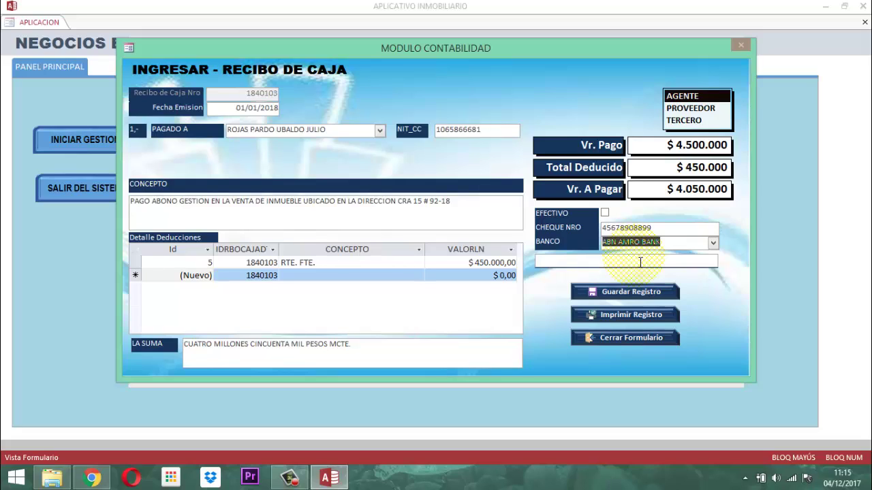
left_click(640, 262)
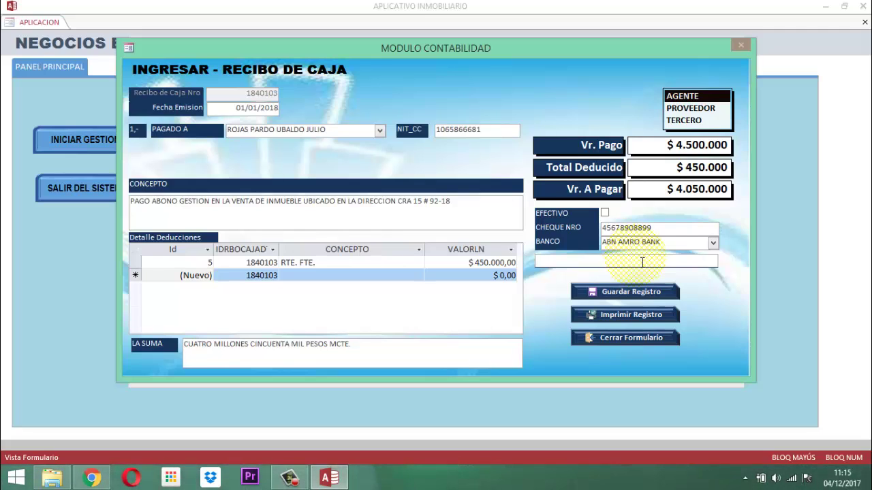
Save the cash receipt record, acknowledge the confirmation, and send the receipt to print.
left_click(641, 293)
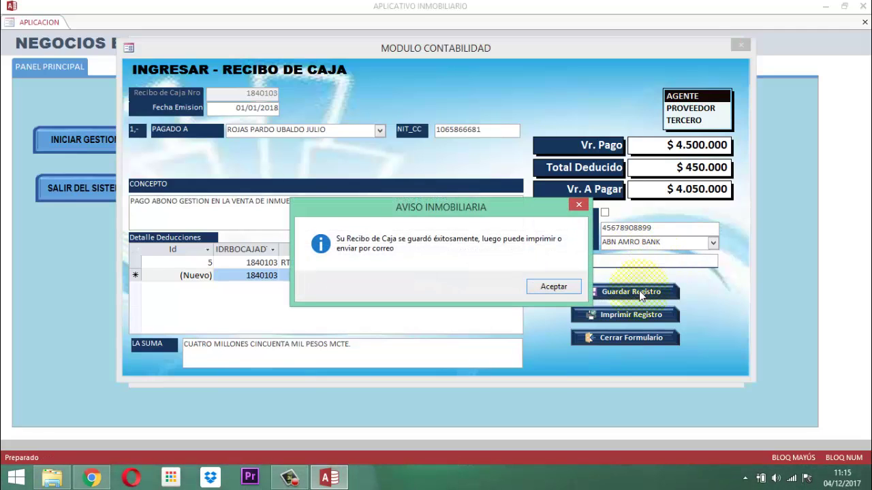
left_click(550, 287)
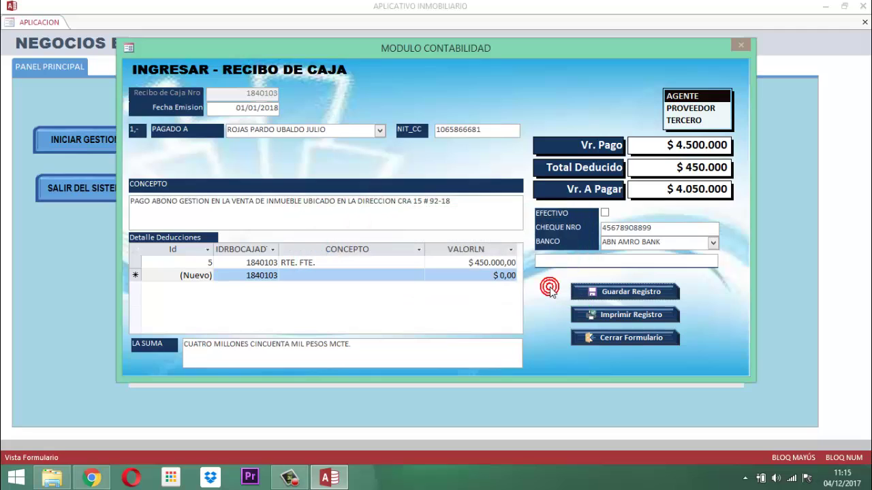
left_click(649, 317)
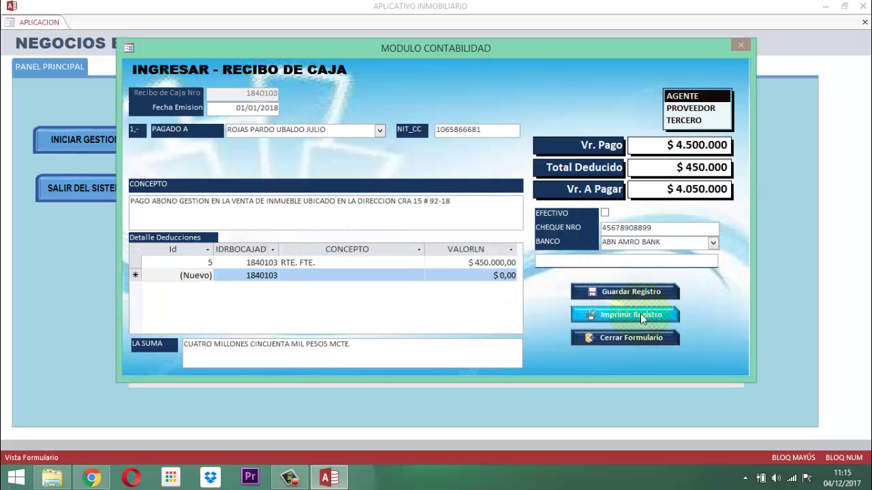
Preview the receipt report, zooming in and out to read its details.
left_click(640, 315)
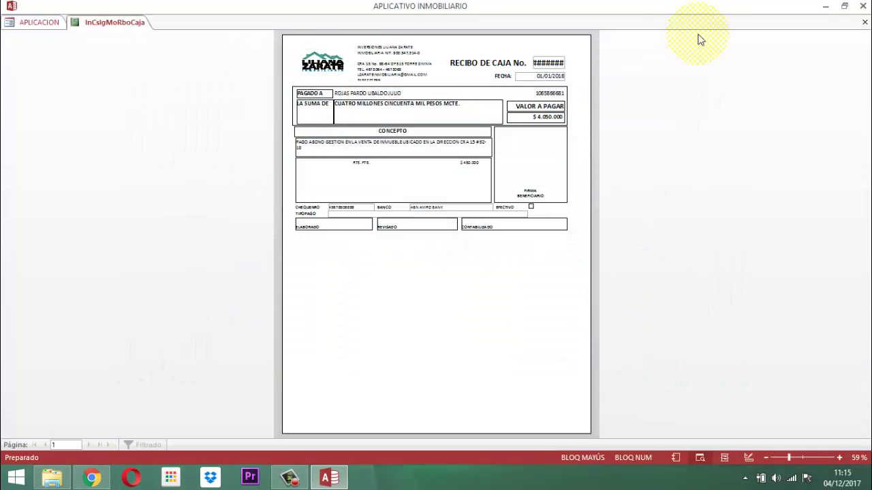
left_click(552, 116)
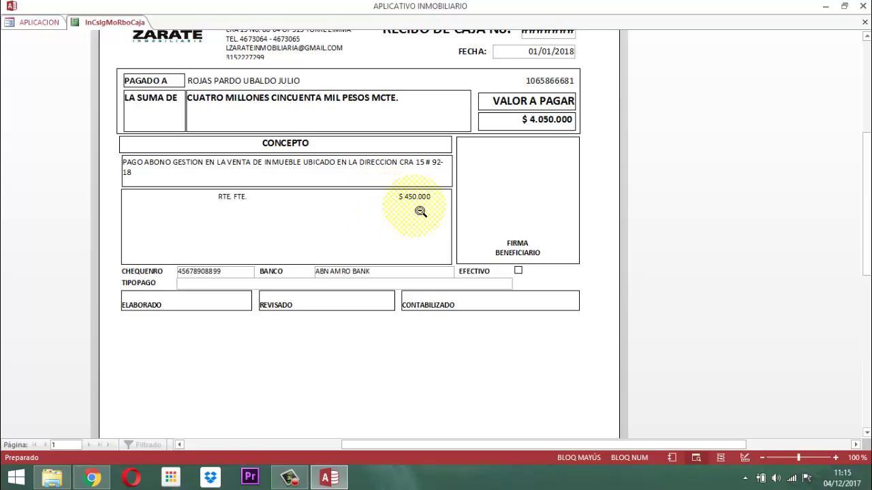
left_click(448, 215)
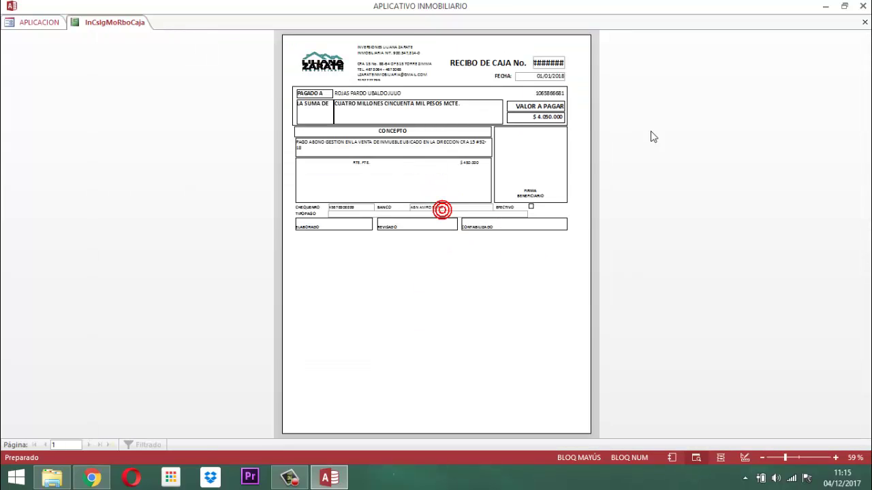
left_click(539, 60)
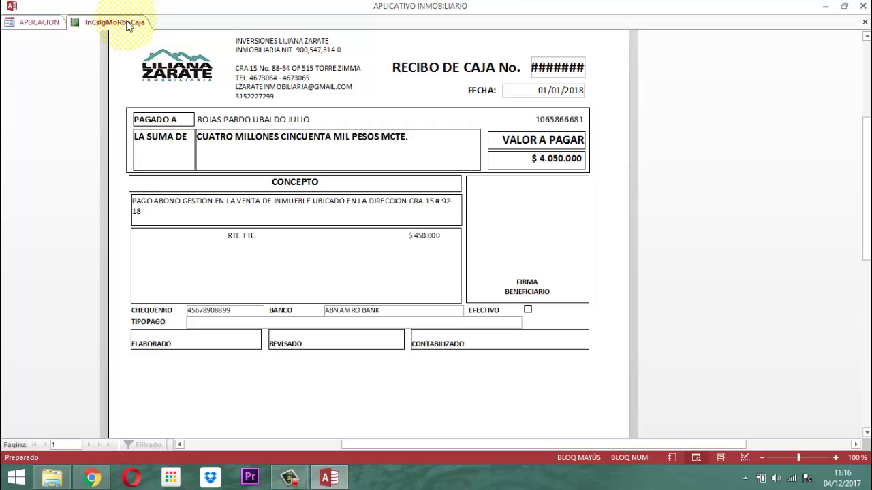
Close the receipt preview, return from PANEL INICIAL to the main screen, and exit the system.
right_click(128, 26)
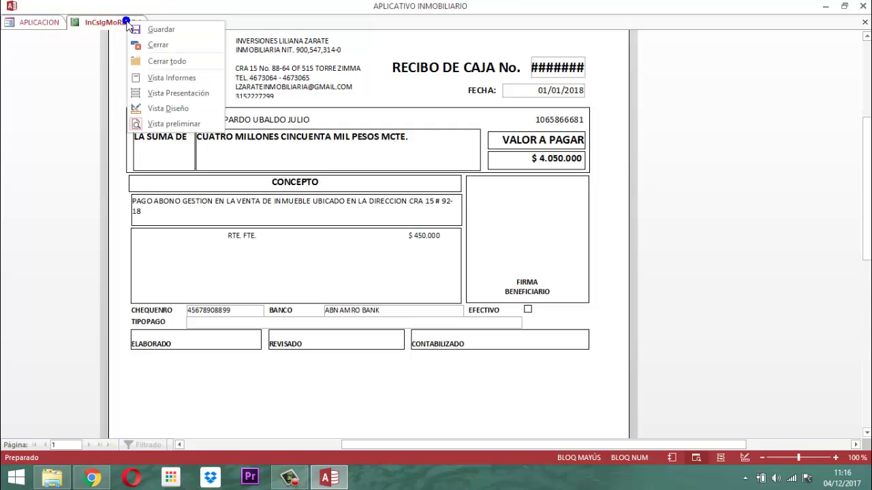
left_click(112, 25)
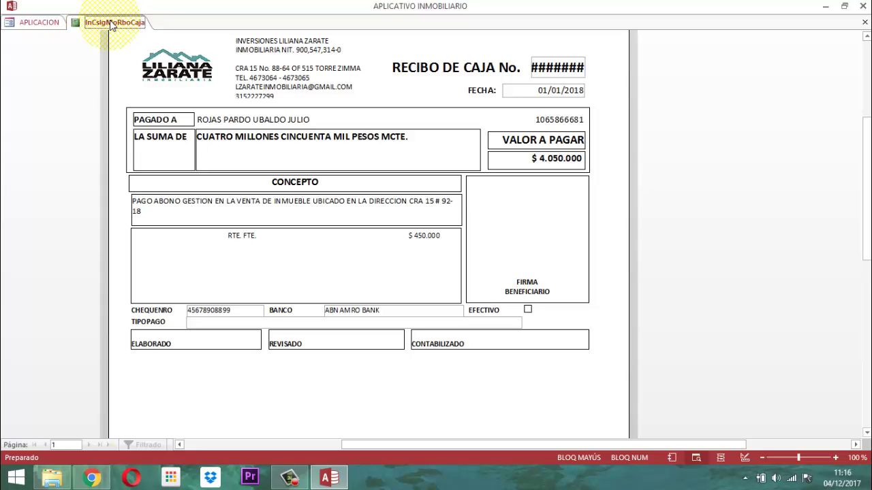
right_click(110, 24)
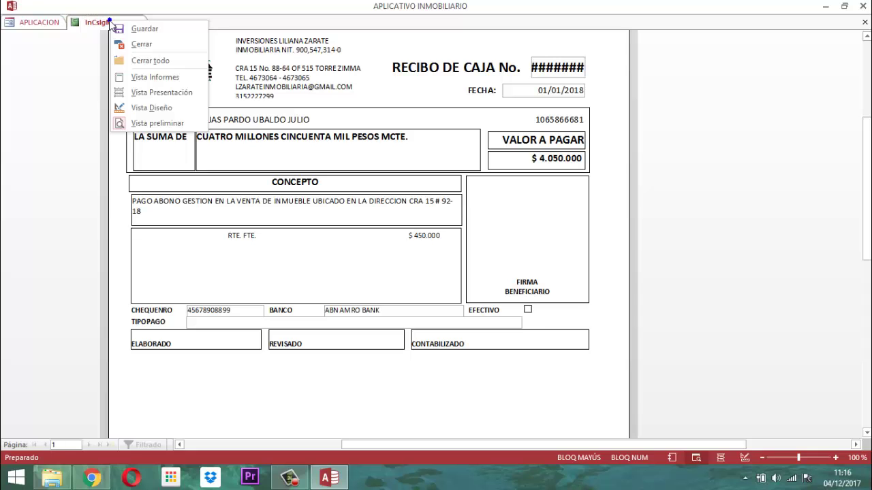
left_click(142, 44)
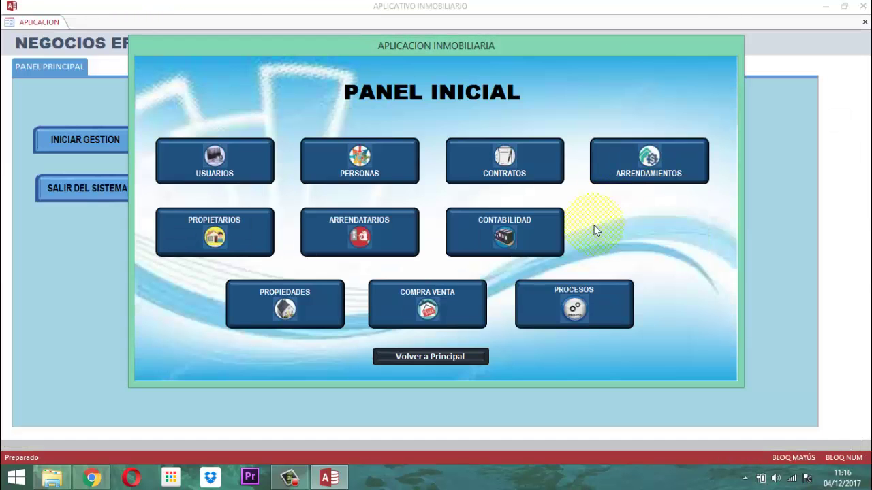
left_click(407, 354)
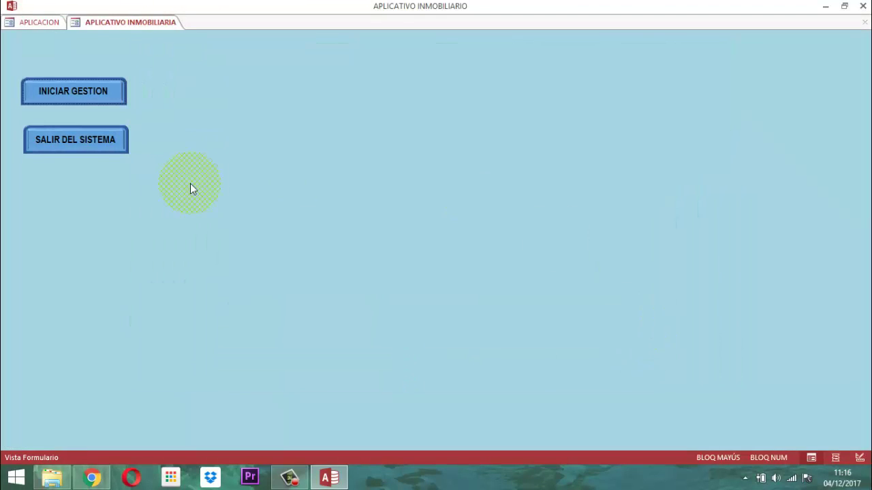
left_click(59, 147)
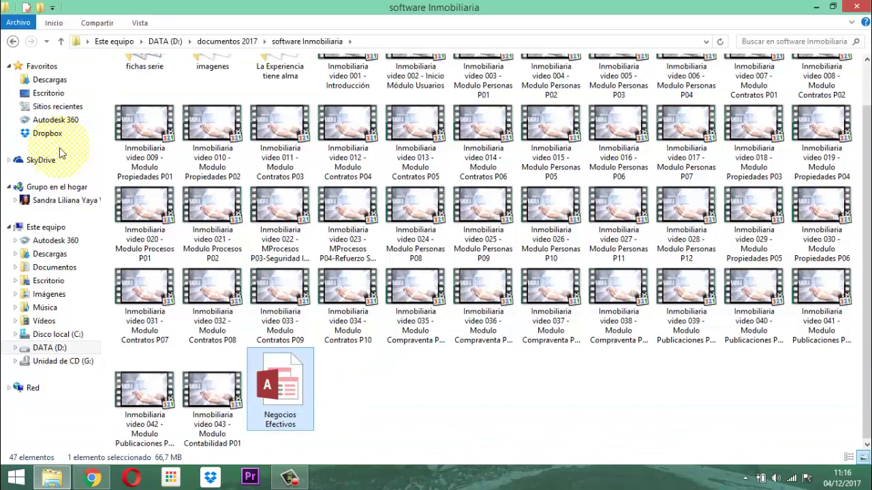
Close the File Explorer window showing the software Inmobiliaria folder.
left_click(857, 8)
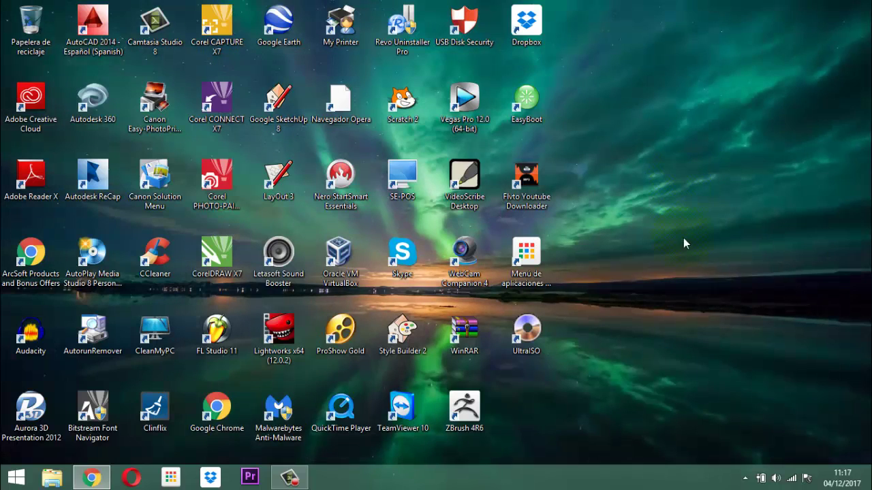
left_click(93, 479)
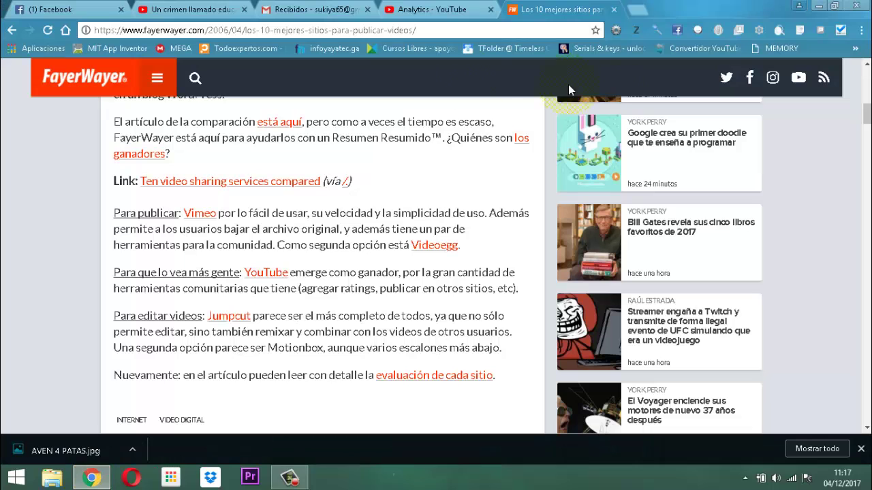
left_click(177, 15)
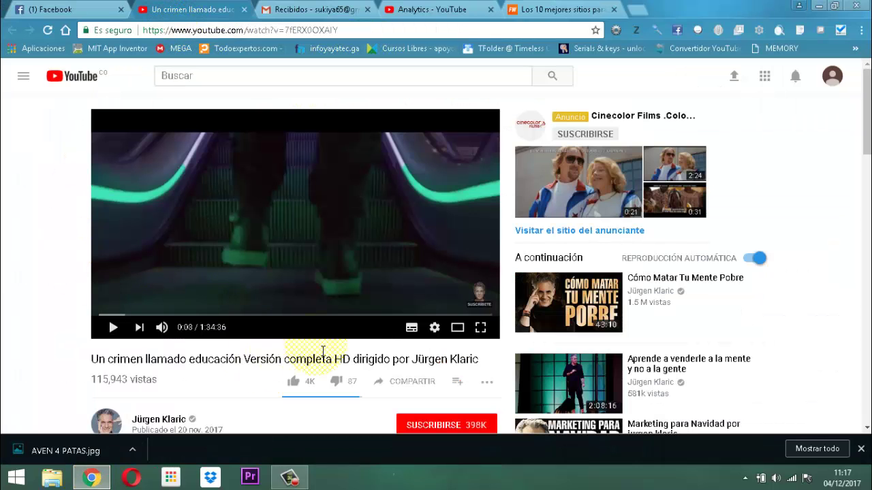
scroll(339, 379, "down", 2)
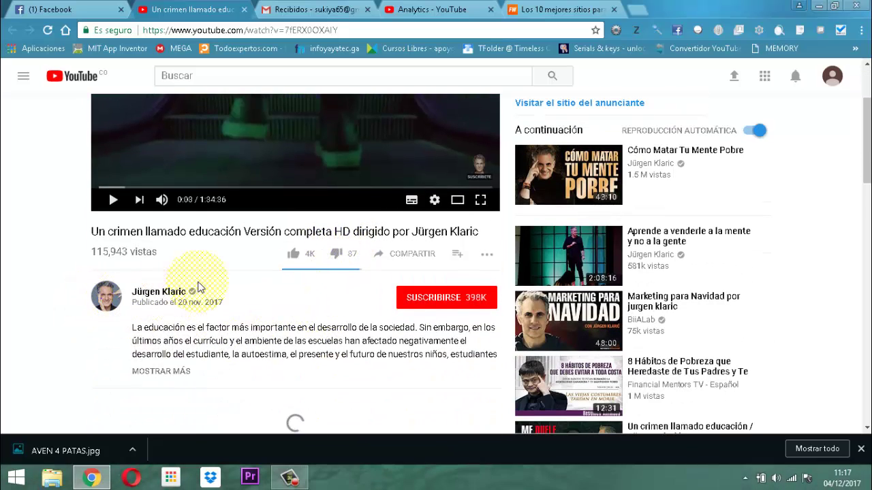
scroll(198, 286, "down", 2)
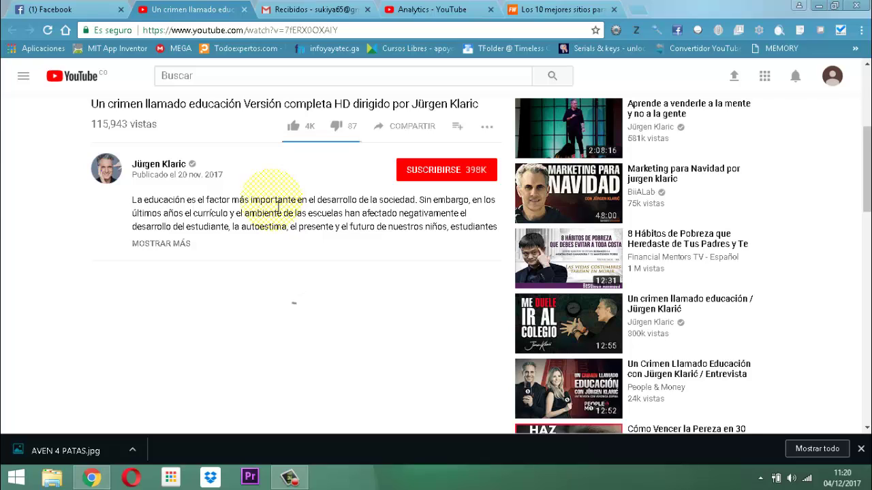
left_click(819, 8)
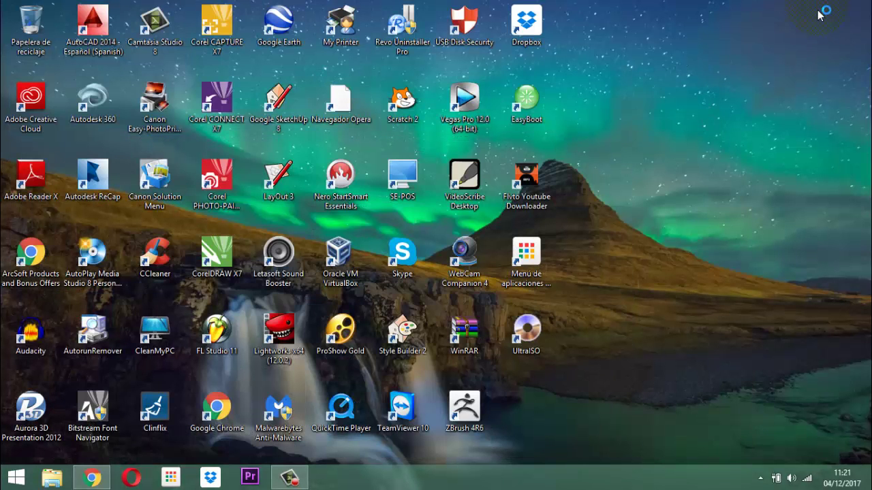